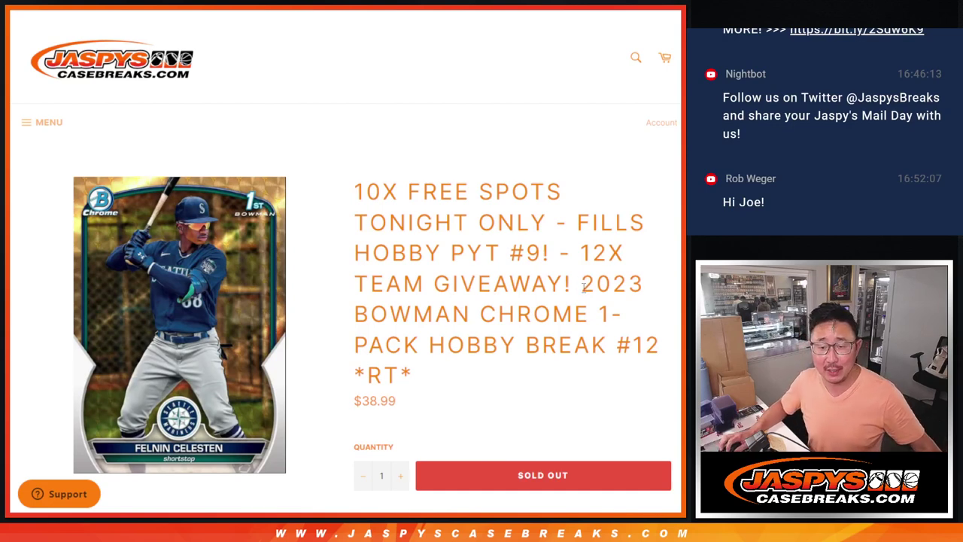
- Review the product page for 2023 Bowman Chrome 1-Pack Hobby Break #12, covering its title, giveaway rules and team list
drag(584, 286, 621, 369)
click(621, 370)
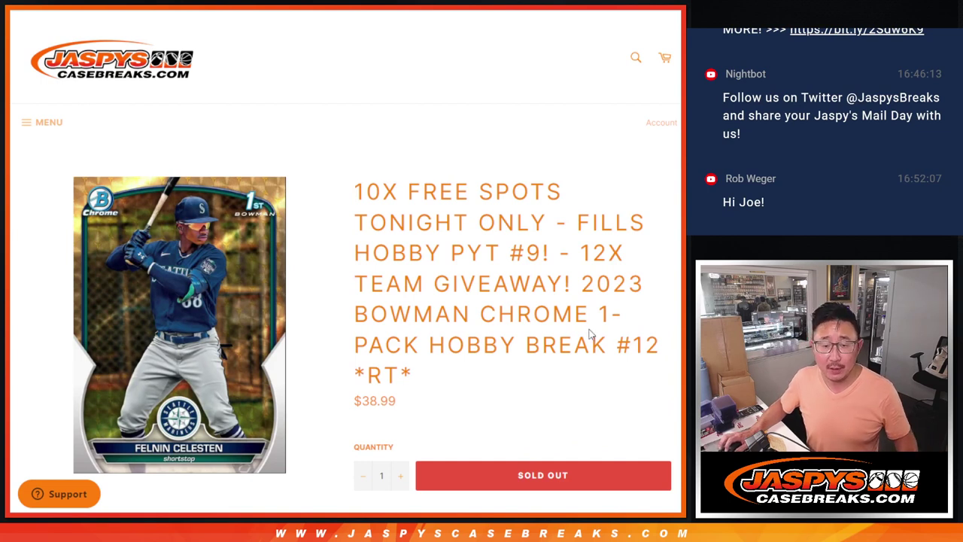
drag(555, 254, 426, 252)
click(576, 271)
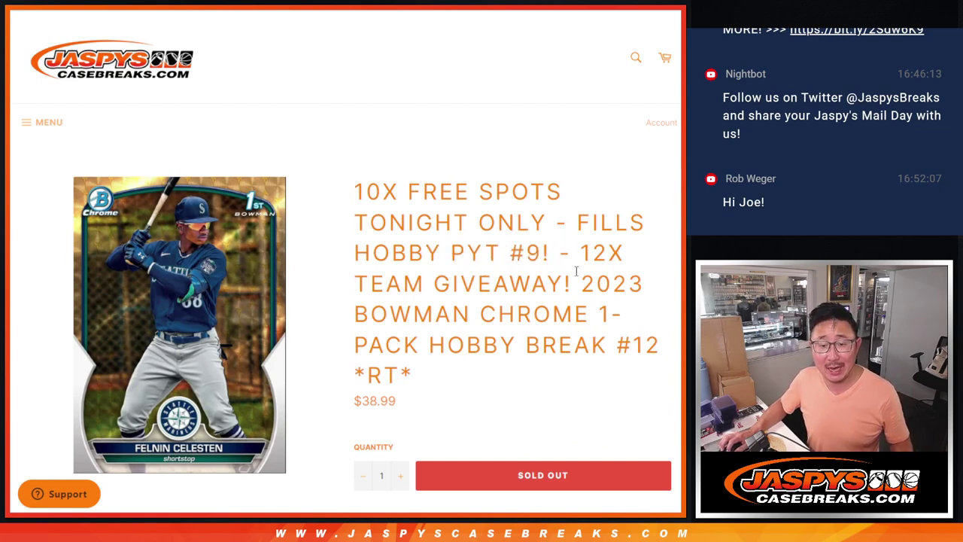
drag(576, 271, 553, 281)
scroll(609, 337, down, 7)
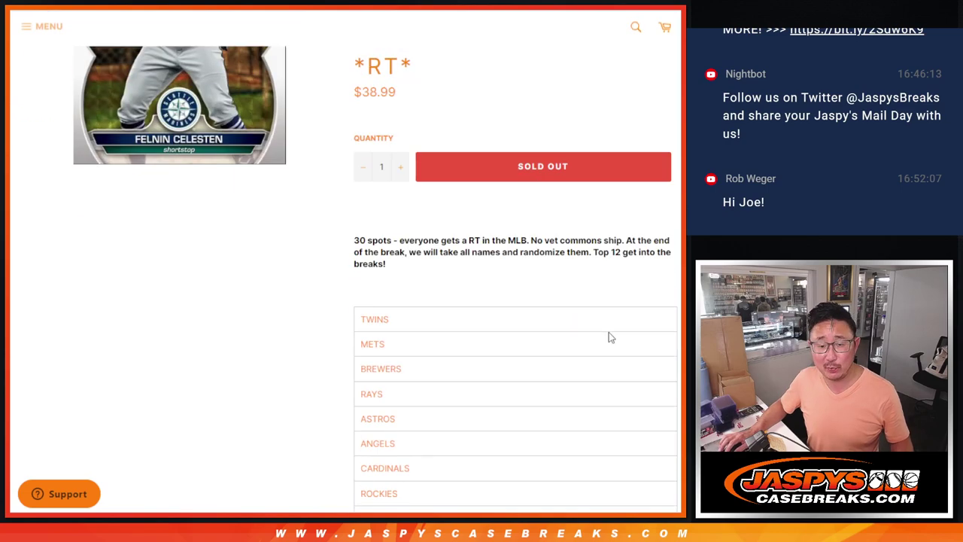
scroll(608, 337, up, 1)
scroll(608, 336, up, 6)
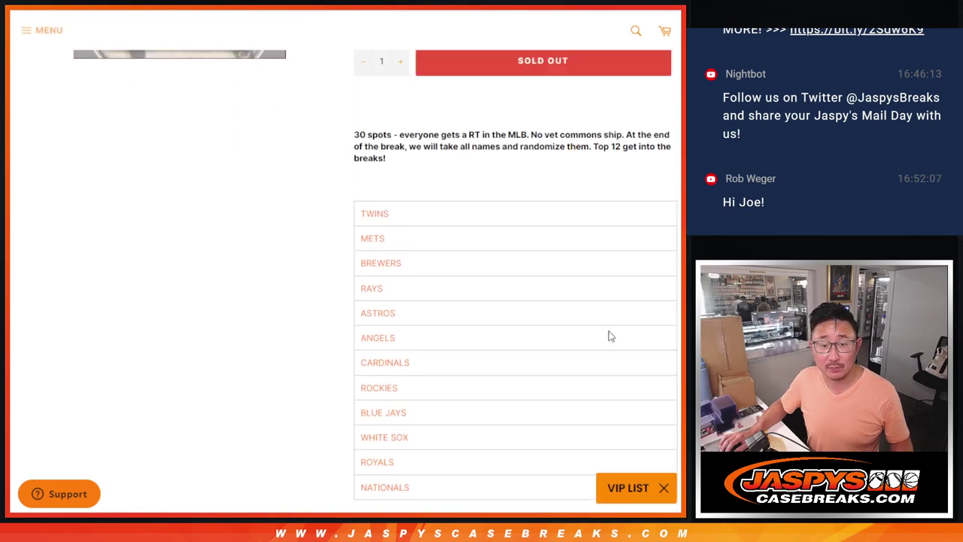
click(549, 251)
drag(554, 224, 359, 195)
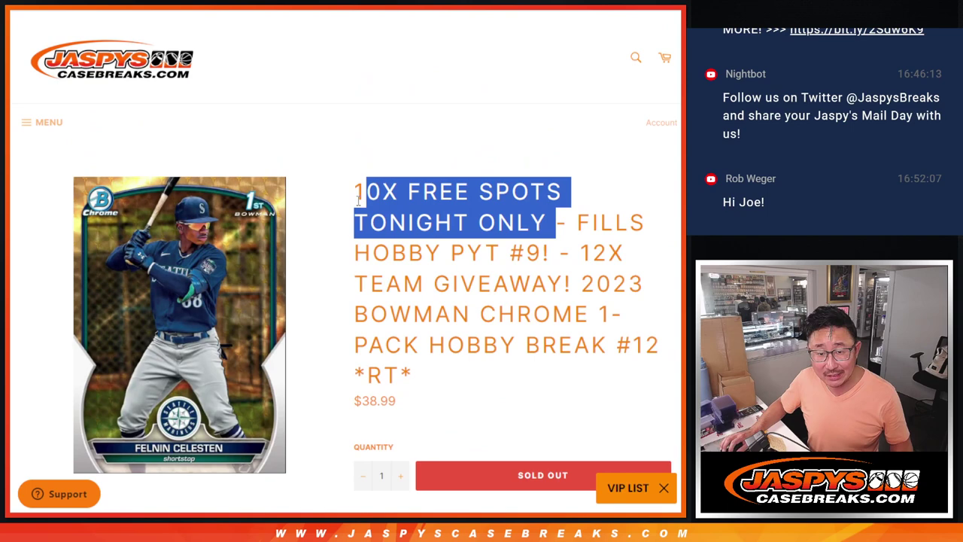
click(451, 188)
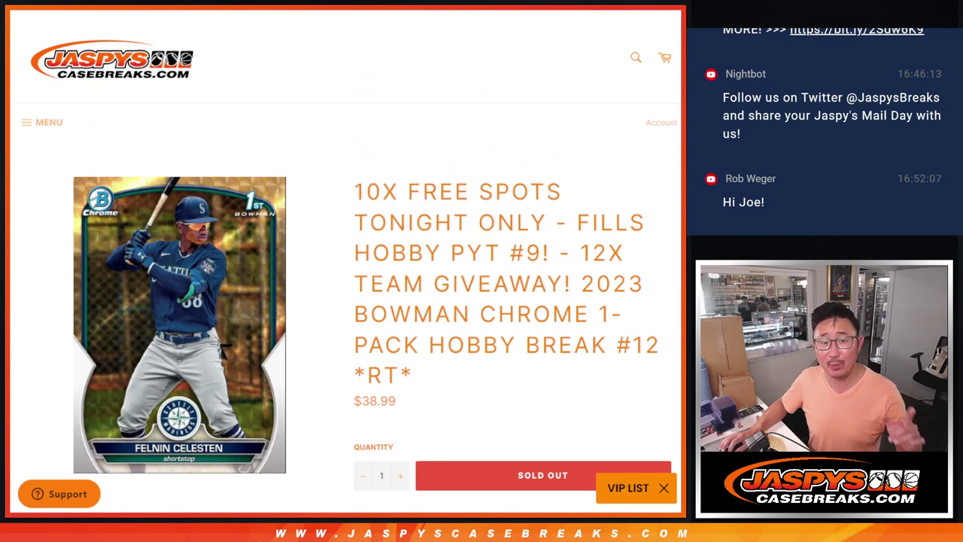
- Switch to the Google Sheets break spreadsheet and copy the customer names in A1:A20 of Sheet2
key(ctrl+Tab)
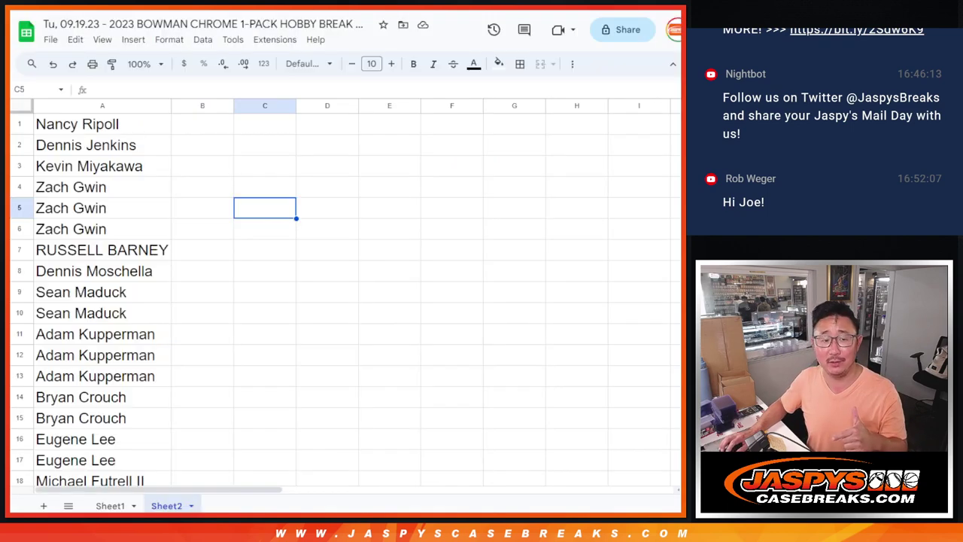
click(113, 124)
scroll(151, 188, down, 4)
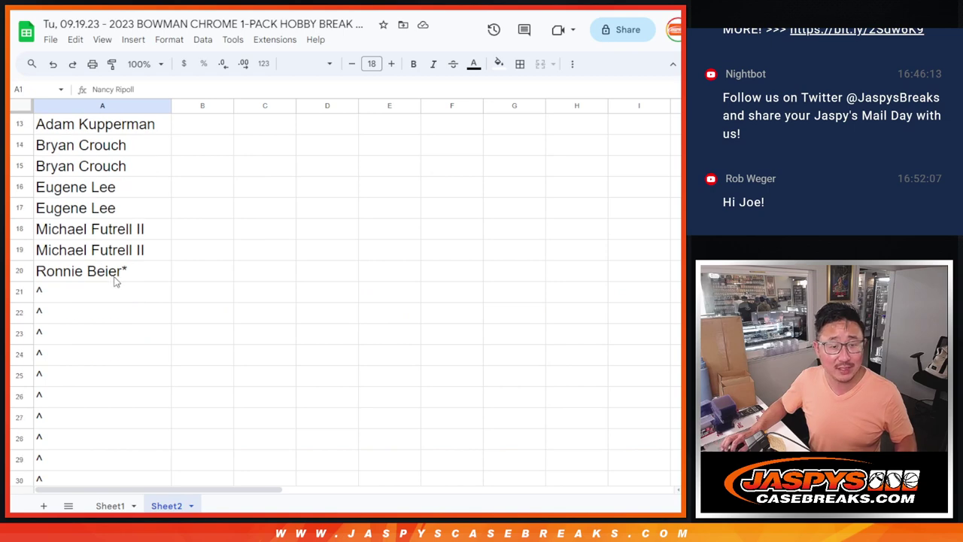
shift+click(152, 271)
scroll(277, 280, down, 2)
scroll(277, 279, up, 1)
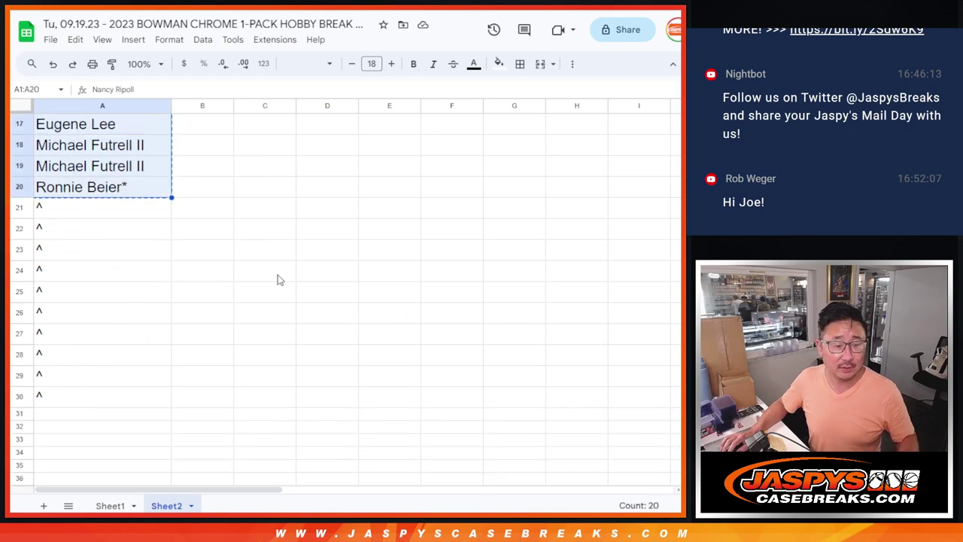
- Switch to RANDOM.ORG and paste the copied customer names into the List Randomizer
key(alt+Tab)
key(ctrl+v)
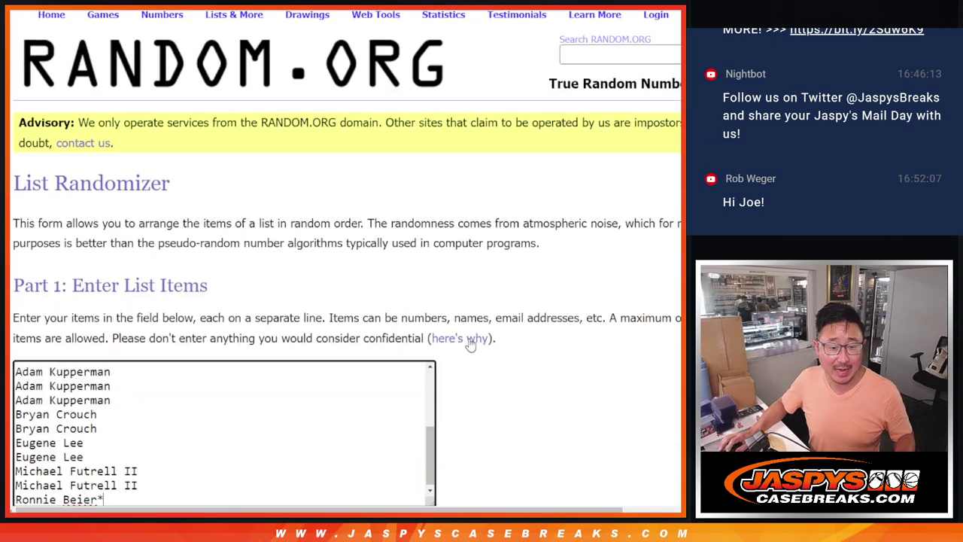
scroll(385, 294, down, 4)
scroll(368, 220, up, 3)
- Roll two virtual dice in the Dice Roller and return to the List Randomizer holding the names
key(ctrl+Tab)
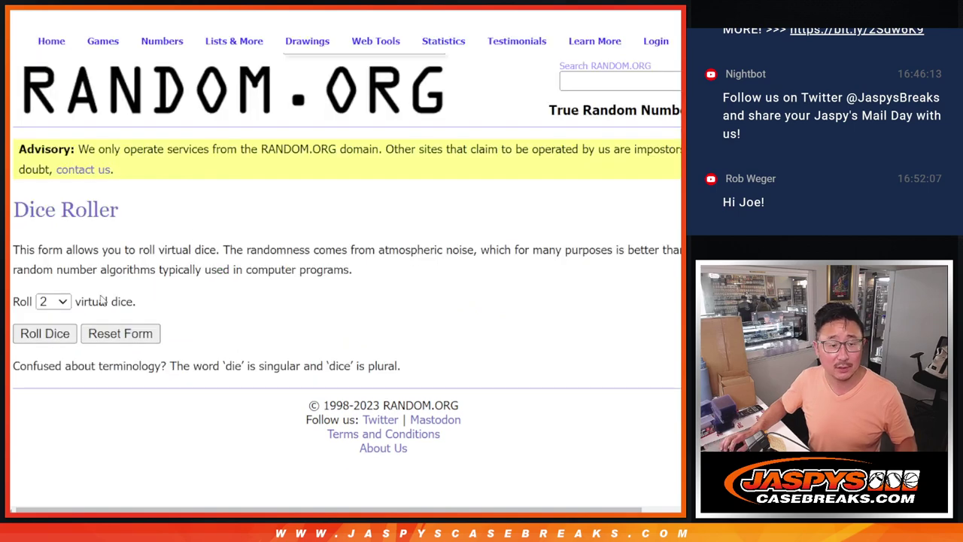
click(44, 333)
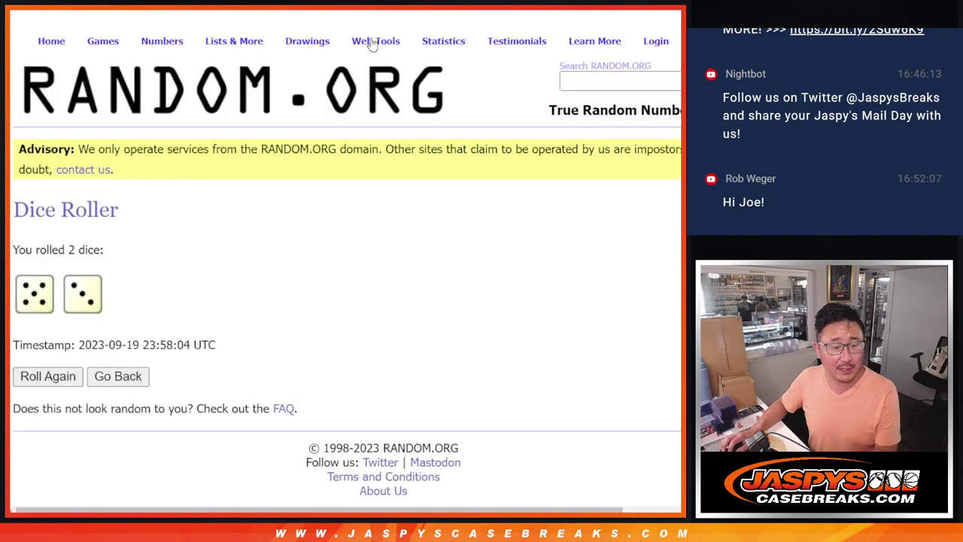
key(ctrl+shift+Tab)
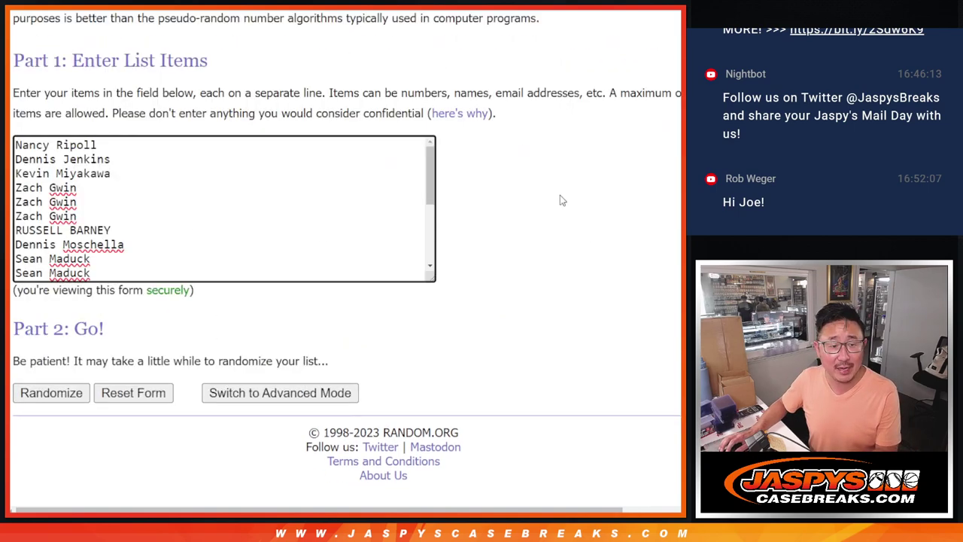
- Randomize the list of customer names eight times
click(34, 394)
click(34, 395)
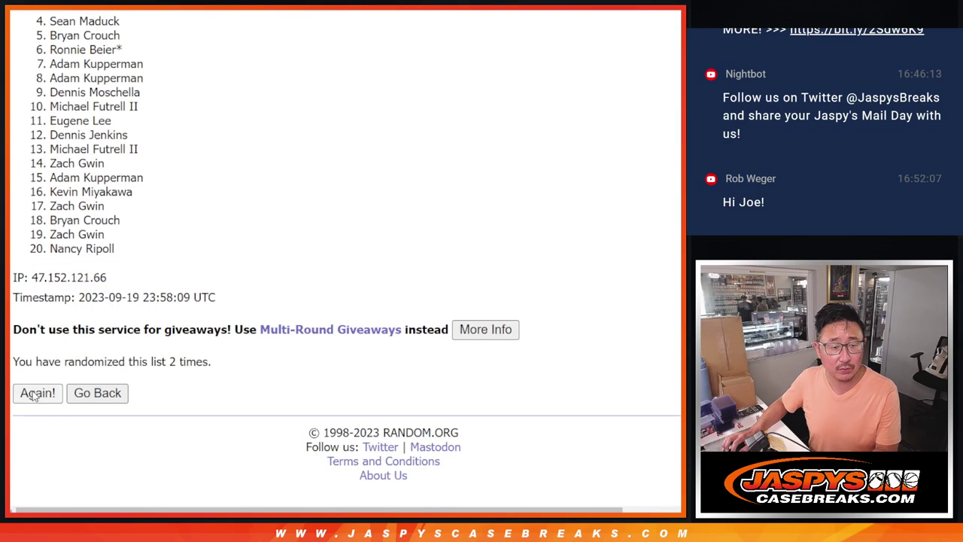
click(34, 395)
click(34, 395)
click(34, 393)
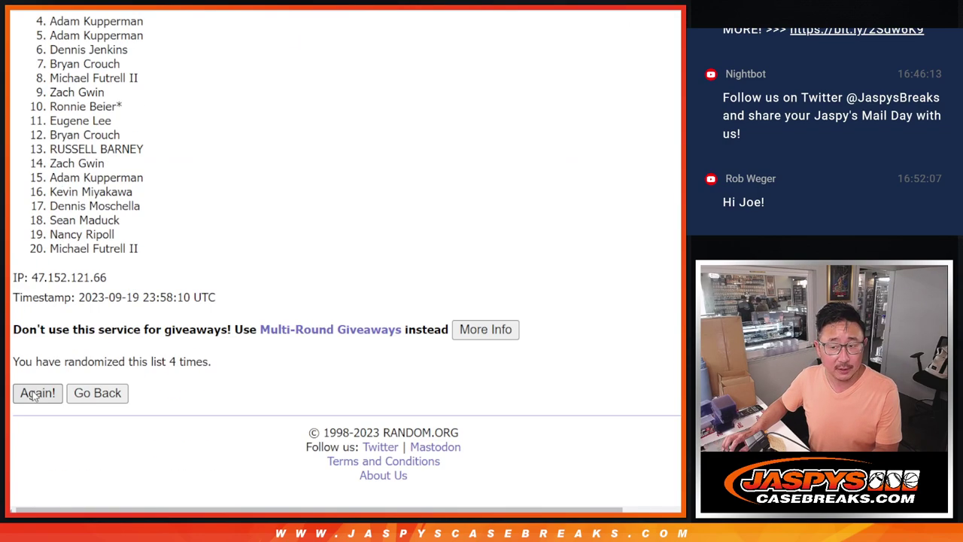
click(33, 392)
click(33, 392)
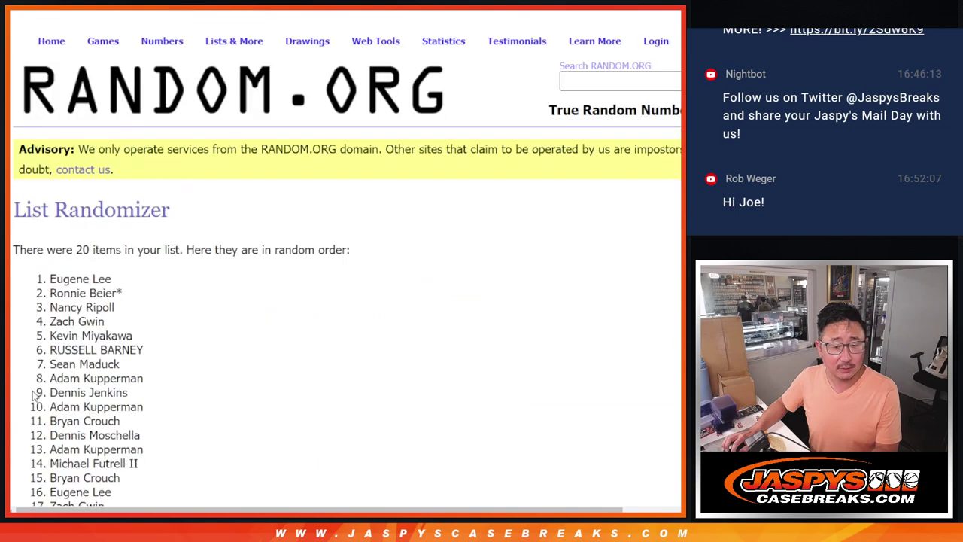
click(33, 393)
- Copy the first ten names of the randomized list
scroll(210, 252, up, 3)
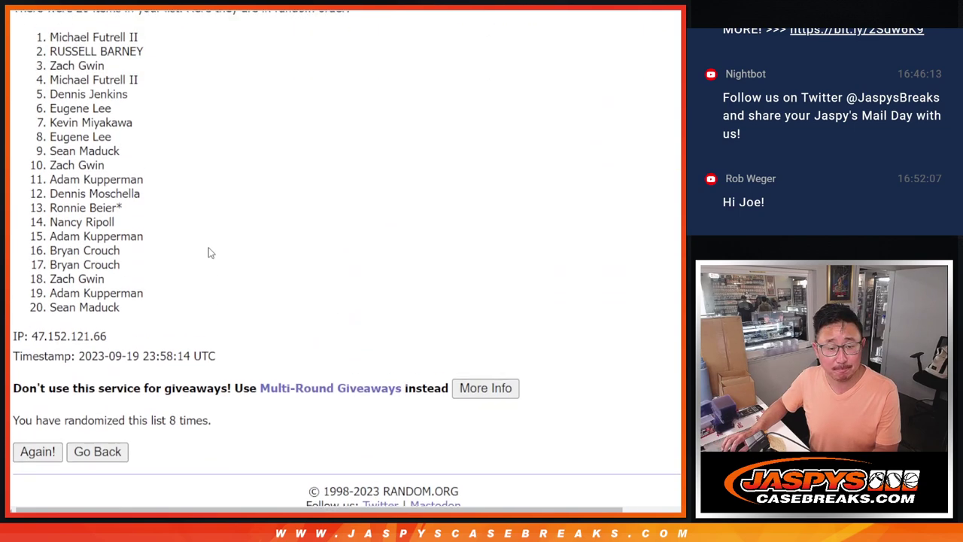
drag(50, 102, 162, 229)
key(ctrl+c)
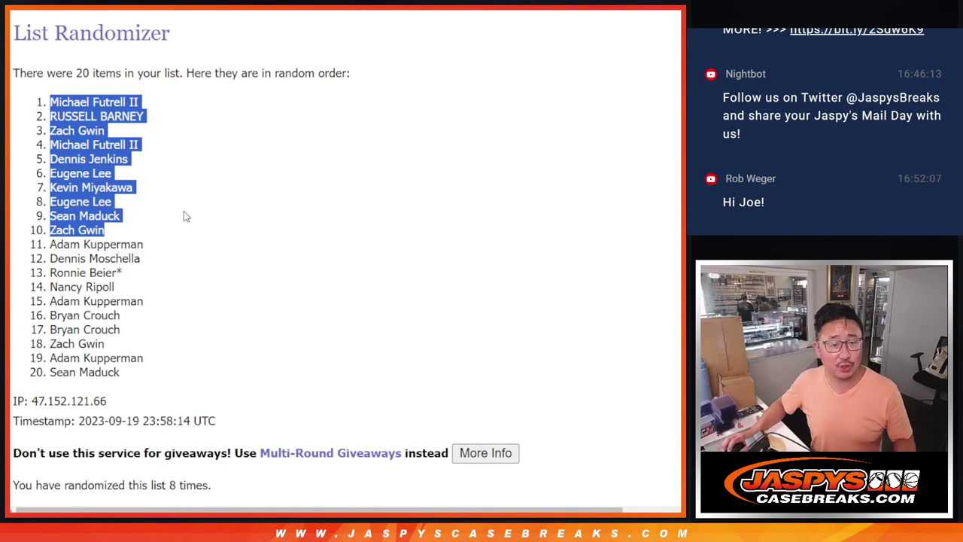
scroll(325, 263, down, 1)
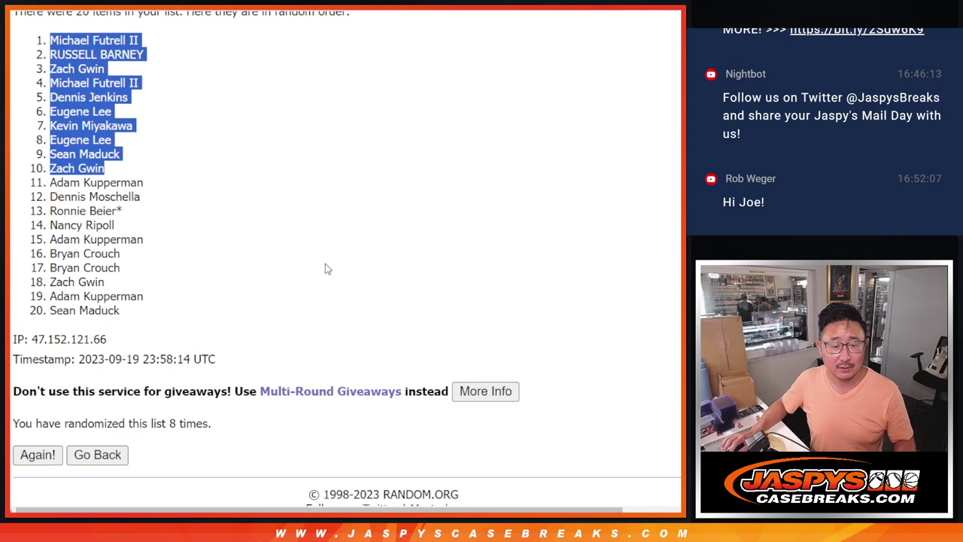
scroll(325, 263, up, 1)
- Return to the spreadsheet and paste the ten names into Sheet2 starting at A21, over the ^ placeholders
key(ctrl+shift+Tab)
key(ctrl+shift+Tab)
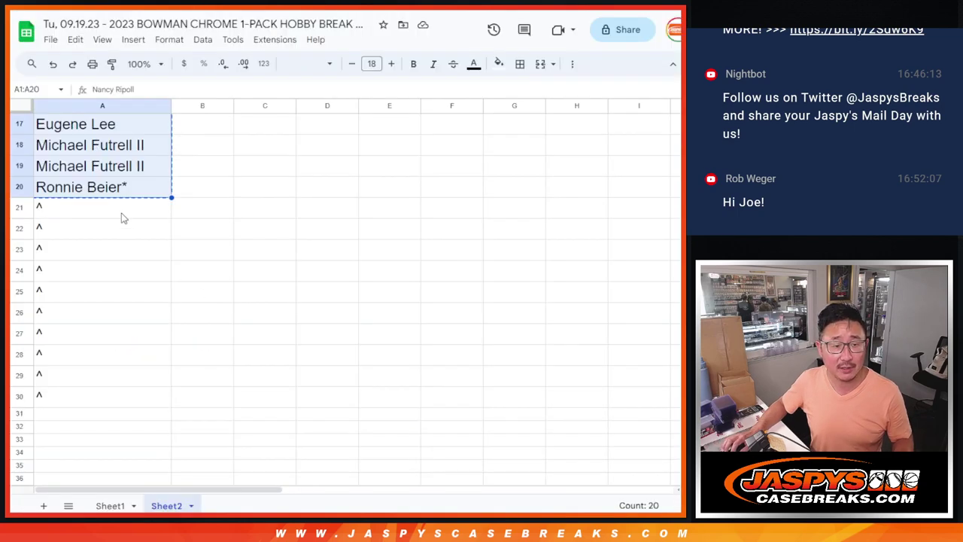
click(123, 214)
key(ctrl+v)
- Format the ten pasted names in A21:A30 with the Helvetica font at size 12
click(329, 64)
click(333, 187)
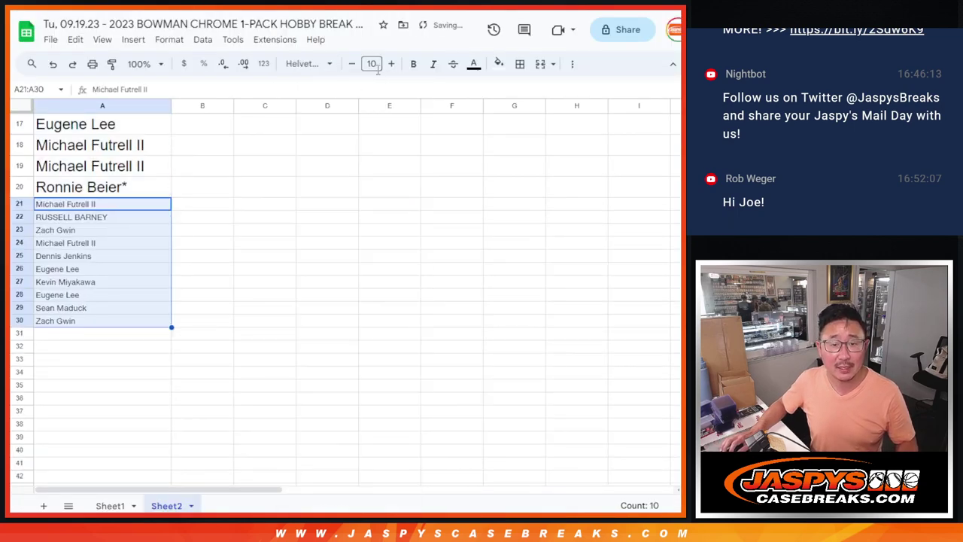
click(372, 63)
click(368, 207)
- Append ^ to each of the ten names in A21:A30
double_click(144, 206)
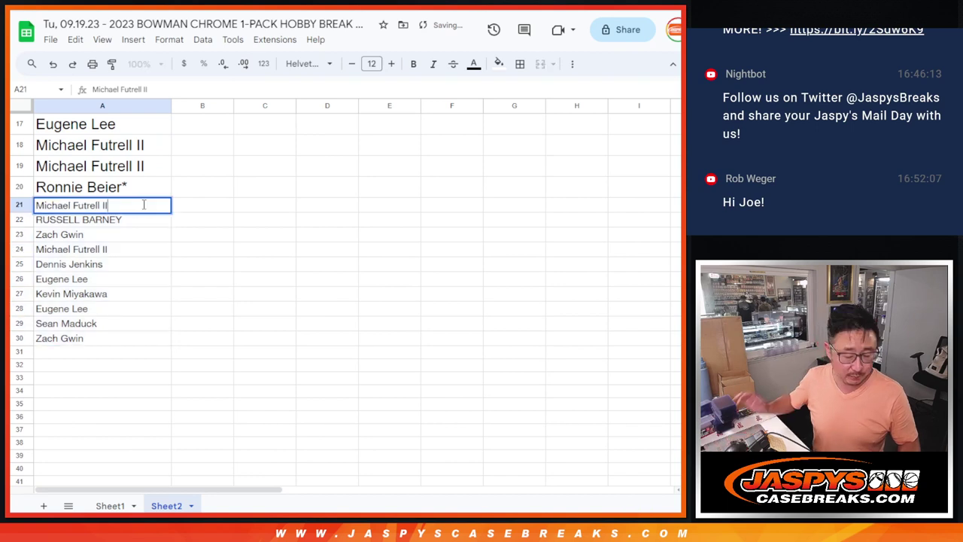
text(^  ^)
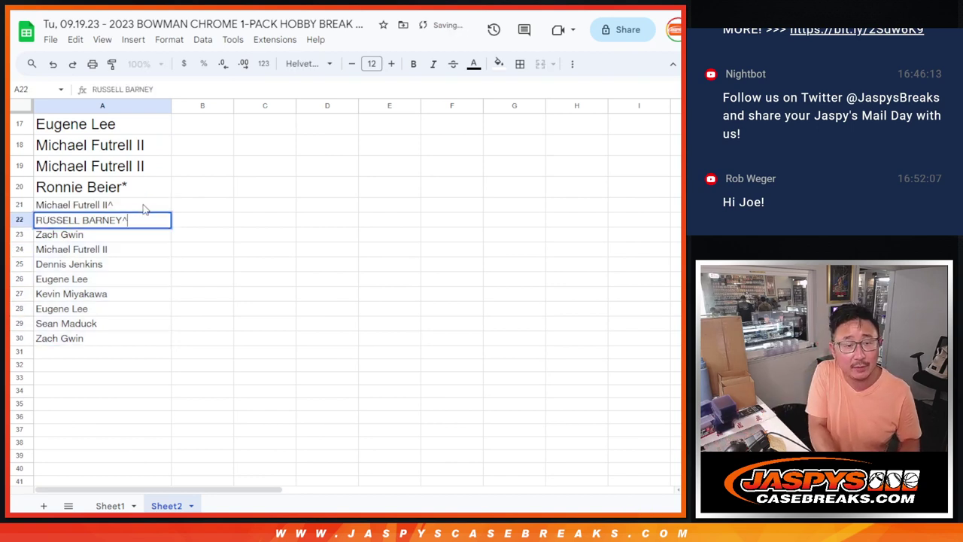
text(  ^  ^  ^  ^  ^  )
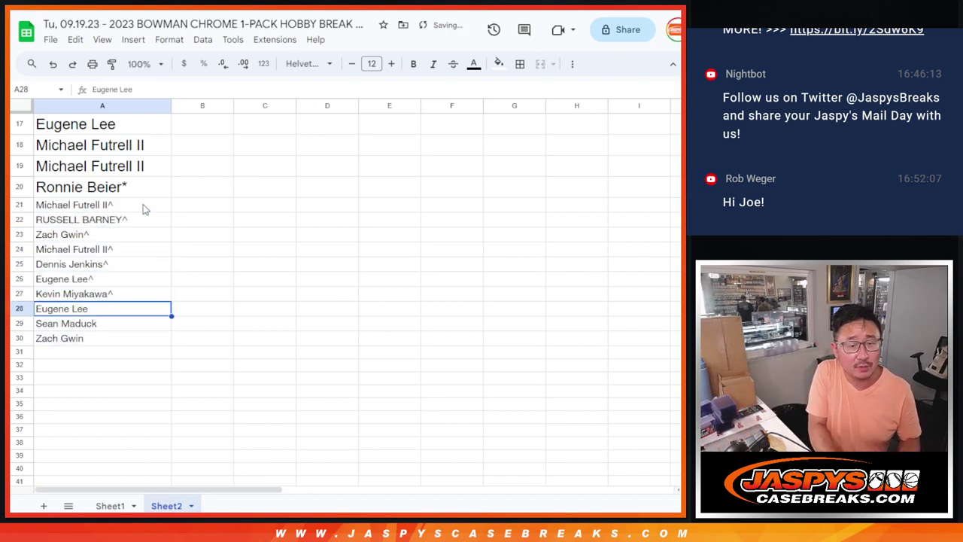
text(^  ^  ^)
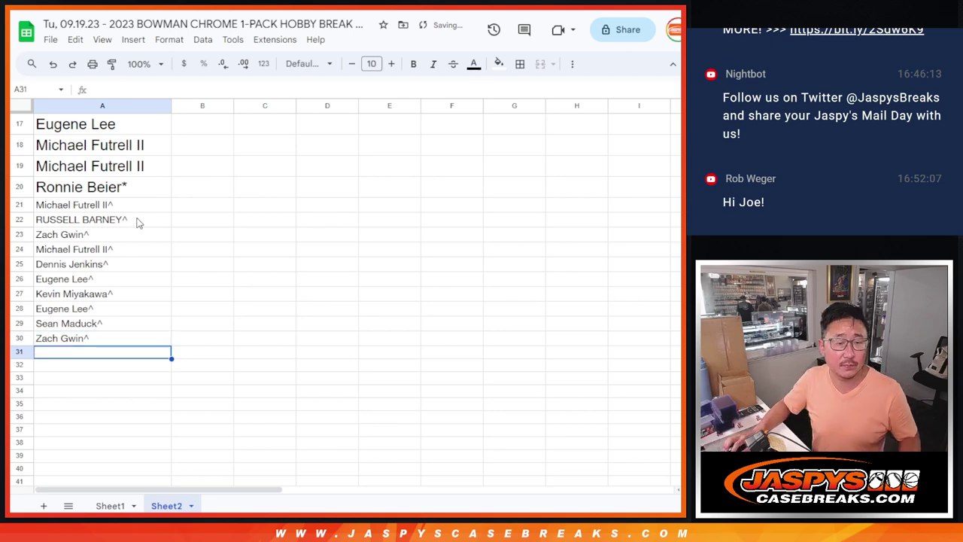
- Copy all thirty customer names in A1:A30 of Sheet2
click(79, 338)
scroll(113, 301, up, 5)
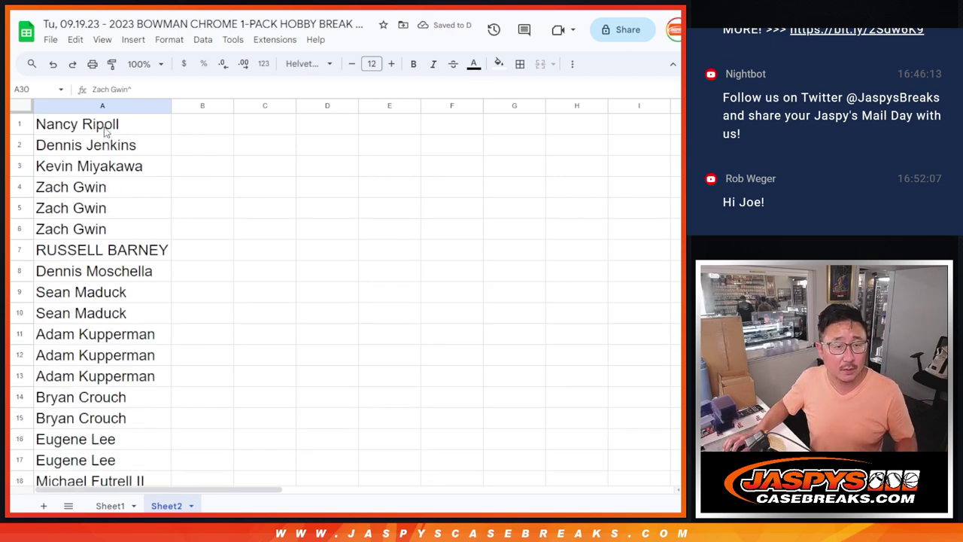
shift+click(105, 129)
- Check the full list of MLB teams entered in the RANDOM.ORG List Randomizer
click(110, 506)
key(ctrl+Tab)
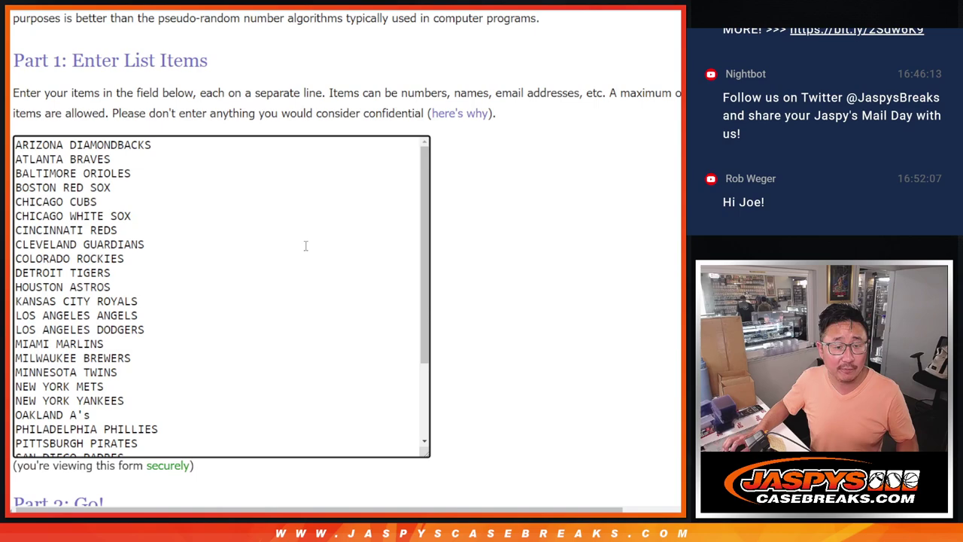
scroll(305, 245, up, 3)
scroll(309, 260, down, 4)
scroll(359, 266, down, 3)
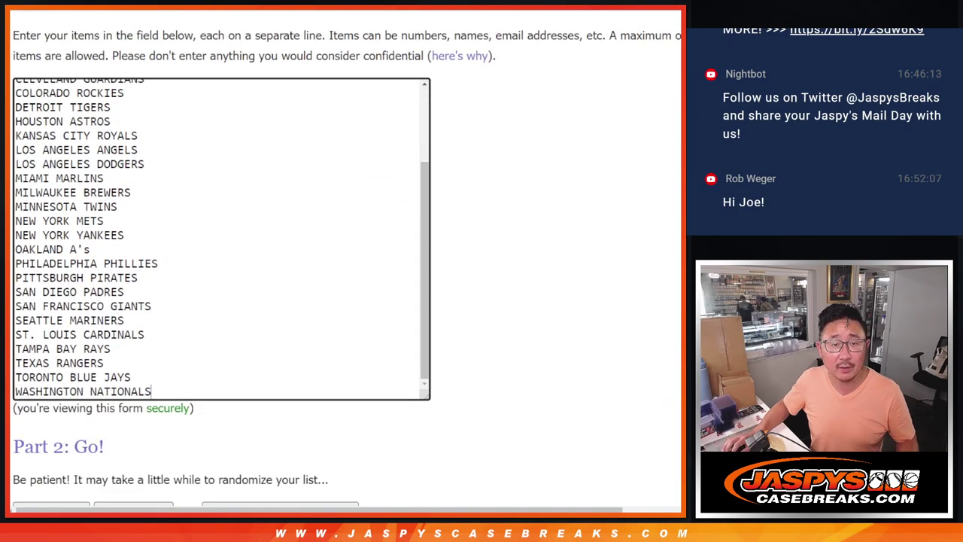
- Paste the thirty copied names into the other List Randomizer form and enlarge its item box to check the entries
key(ctrl+Tab)
click(193, 398)
key(ctrl+v)
scroll(492, 264, down, 3)
drag(432, 280, 443, 425)
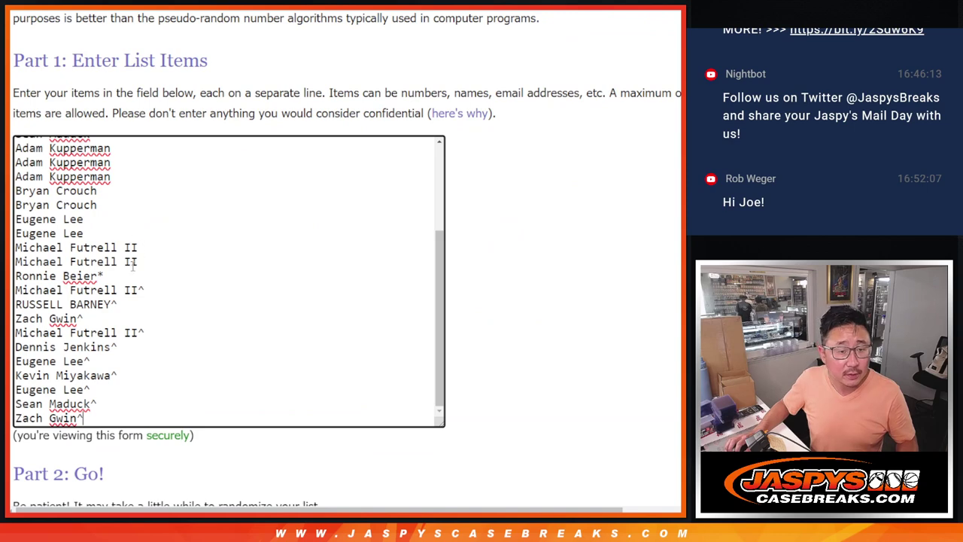
scroll(353, 273, up, 2)
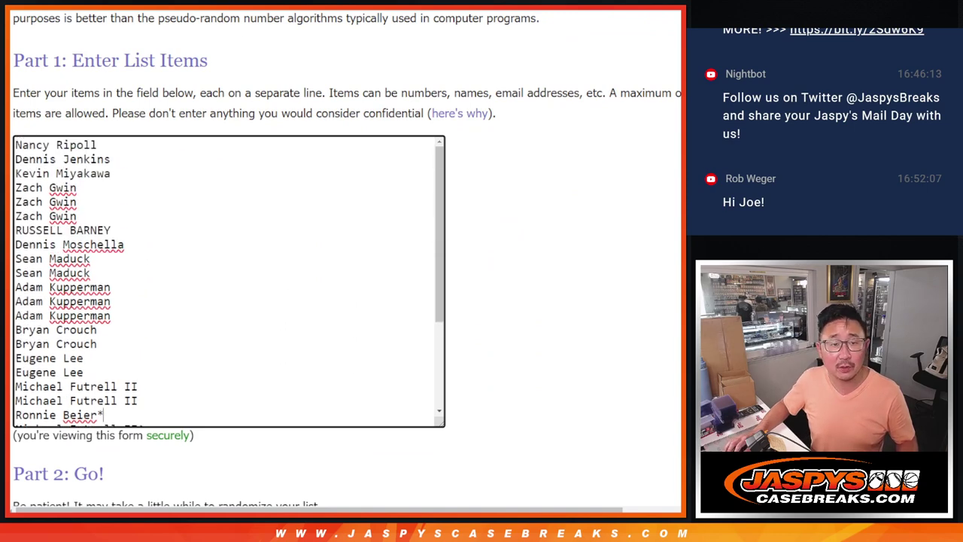
- Roll two virtual dice for the thirty-name draw and return to the names list
key(ctrl+Tab)
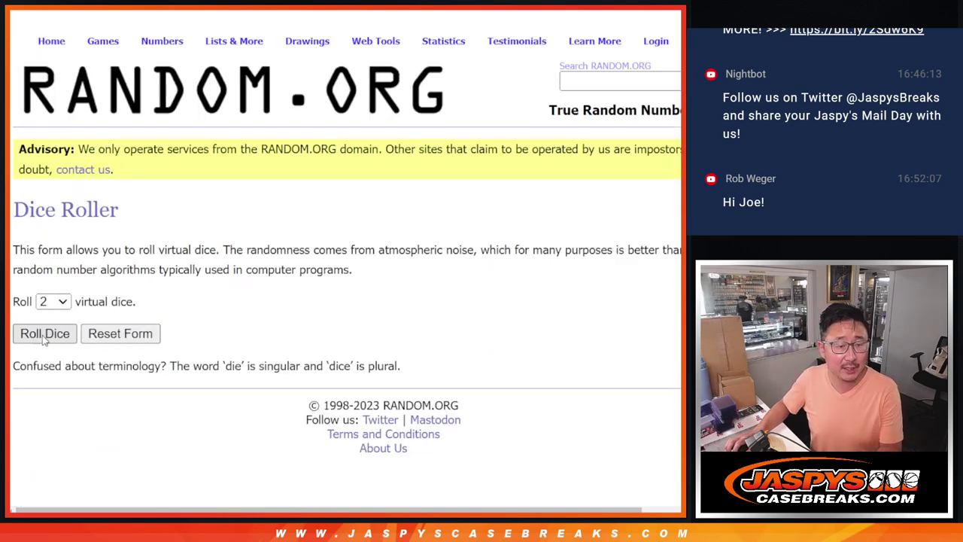
click(44, 335)
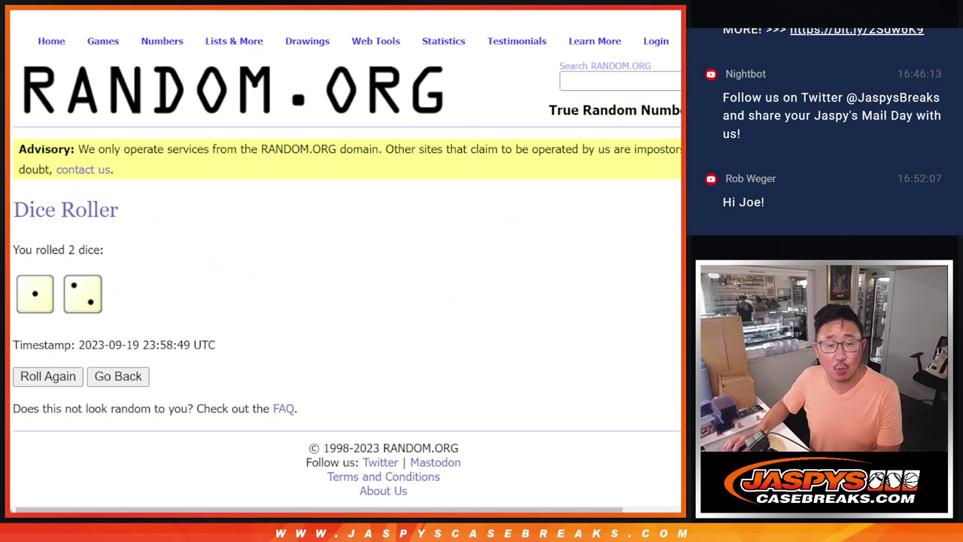
key(ctrl+Tab)
- Randomize the list of thirty customer names three times
scroll(516, 179, down, 3)
click(23, 392)
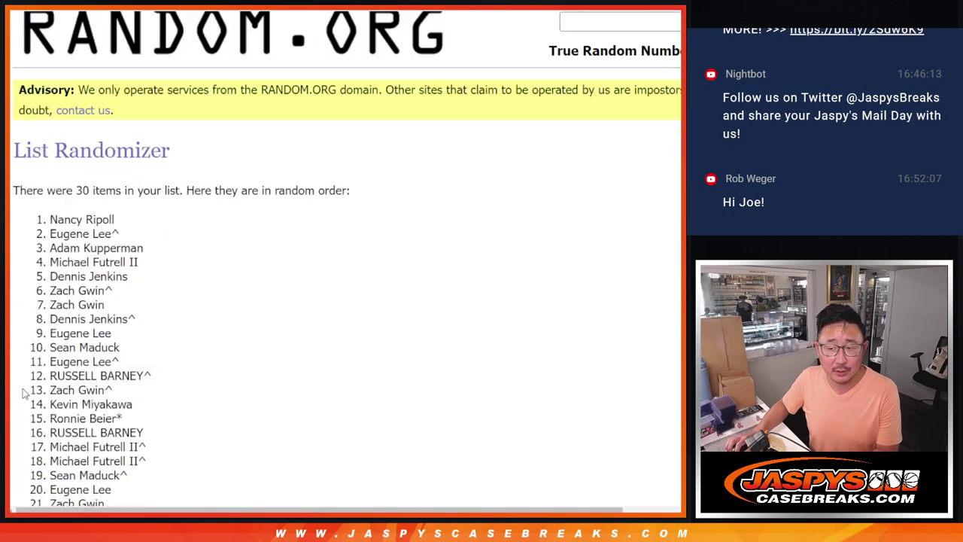
scroll(23, 392, down, 5)
click(23, 393)
key(Return)
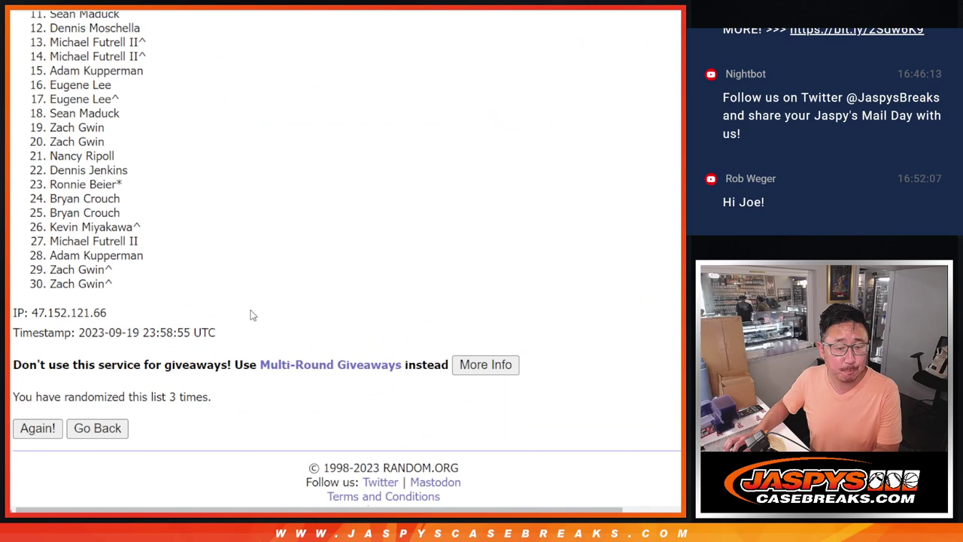
- Copy the thirty randomized customer names and paste them into column A of Sheet1 in the break spreadsheet
scroll(170, 197, up, 5)
drag(56, 74, 118, 250)
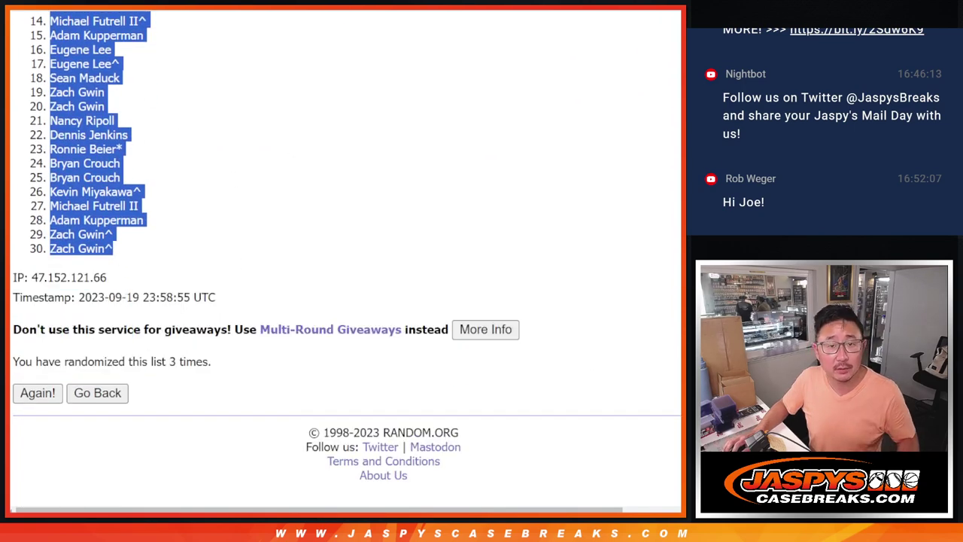
key(ctrl+Tab)
key(ctrl+v)
key(alt+Tab)
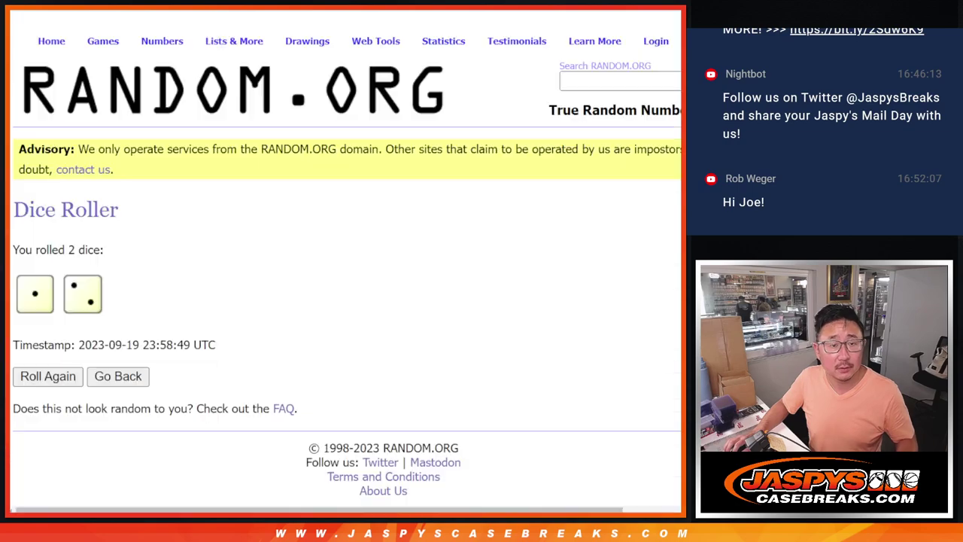
- Randomize the list of thirty MLB teams three times in RANDOM.ORG
key(ctrl+Tab)
scroll(434, 185, down, 2)
click(32, 398)
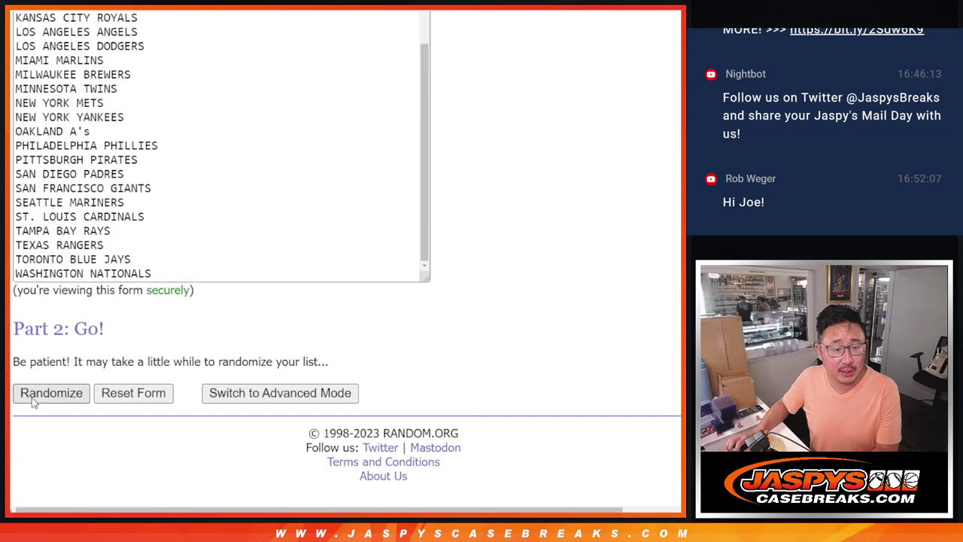
click(31, 397)
click(35, 395)
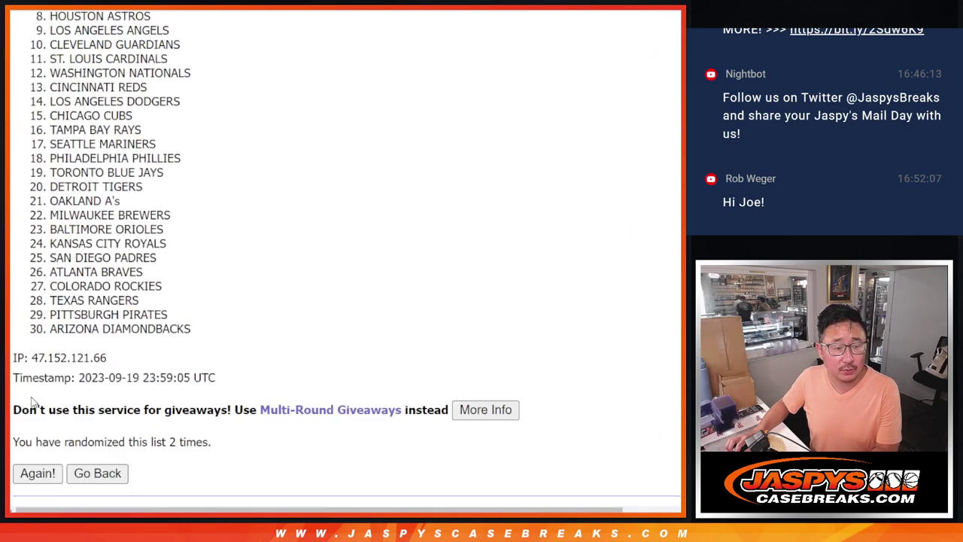
scroll(219, 299, down, 5)
scroll(180, 316, up, 3)
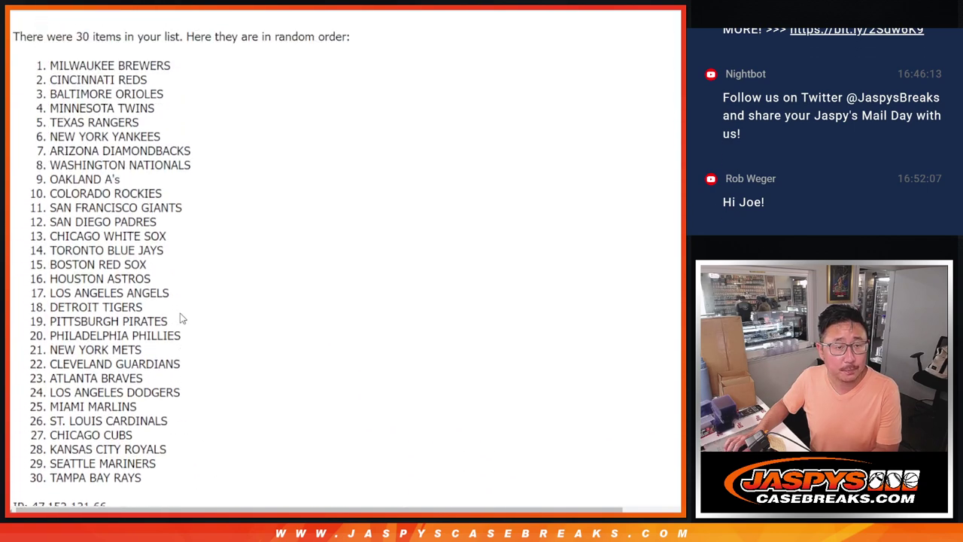
- Copy the thirty randomized teams and paste them into Sheet1 starting at B1, beside the customer names
drag(54, 88, 157, 257)
key(ctrl+c)
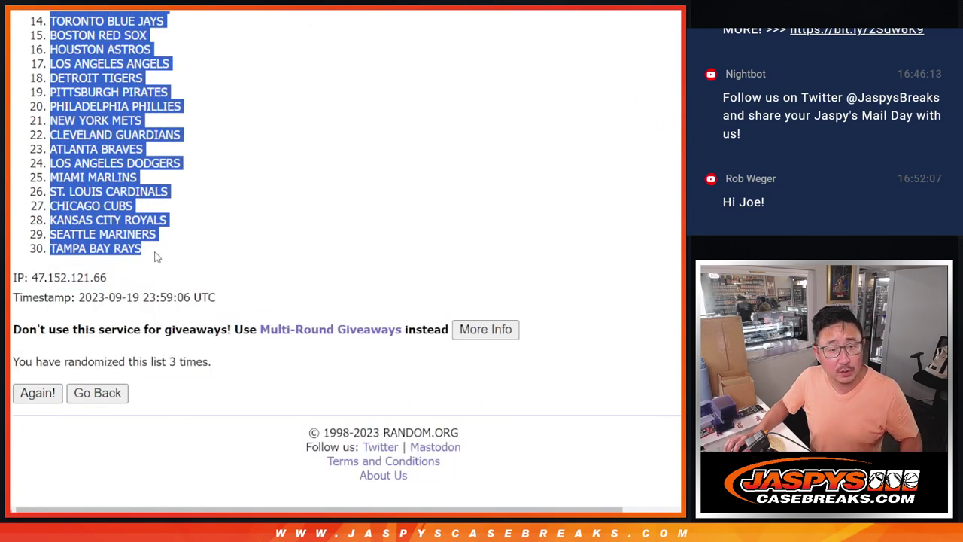
click(315, 9)
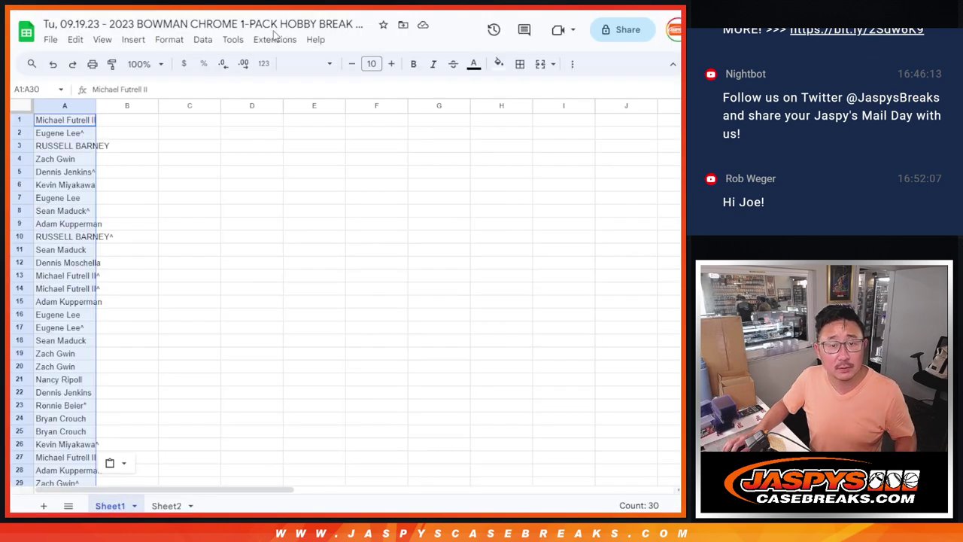
click(145, 120)
key(ctrl+v)
- Format the whole of Sheet1 in the Cairo font at size 12
click(15, 113)
click(339, 63)
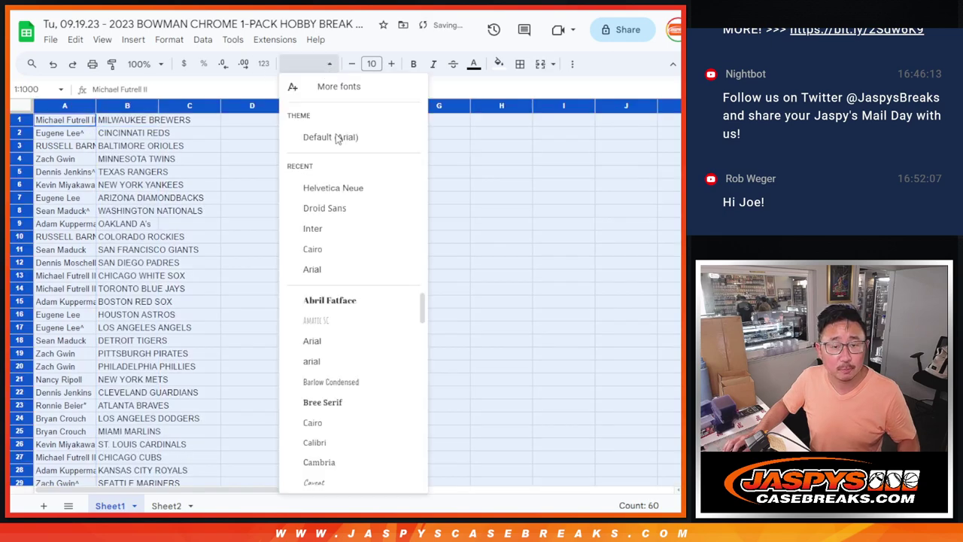
click(337, 188)
click(320, 66)
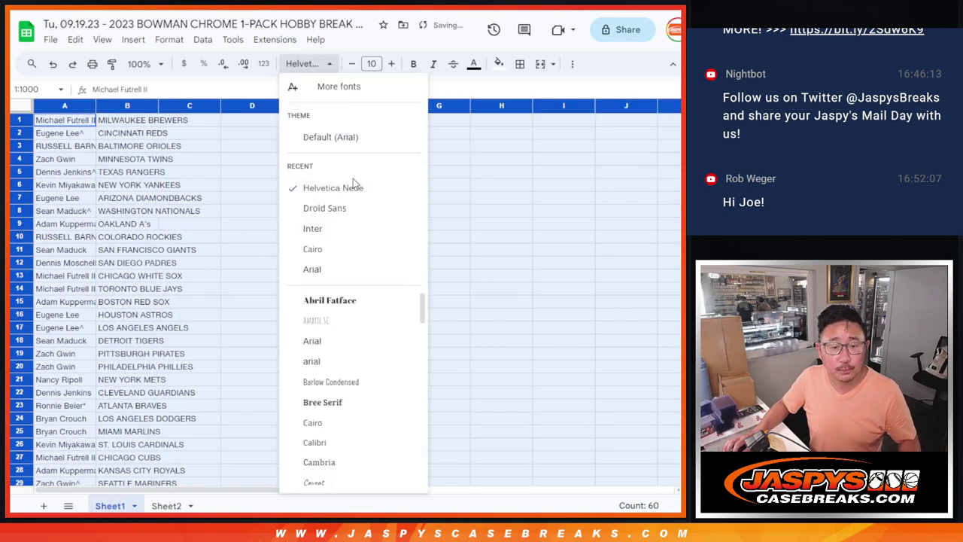
click(316, 249)
click(371, 64)
key(Escape)
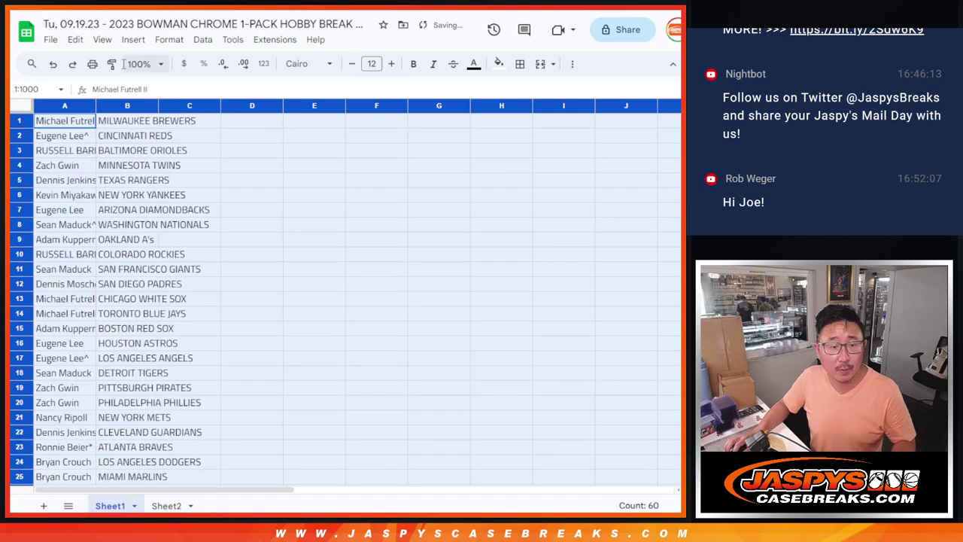
- Set the sheet zoom to 150% and fit the widths of columns A and B to their contents
click(139, 63)
click(143, 188)
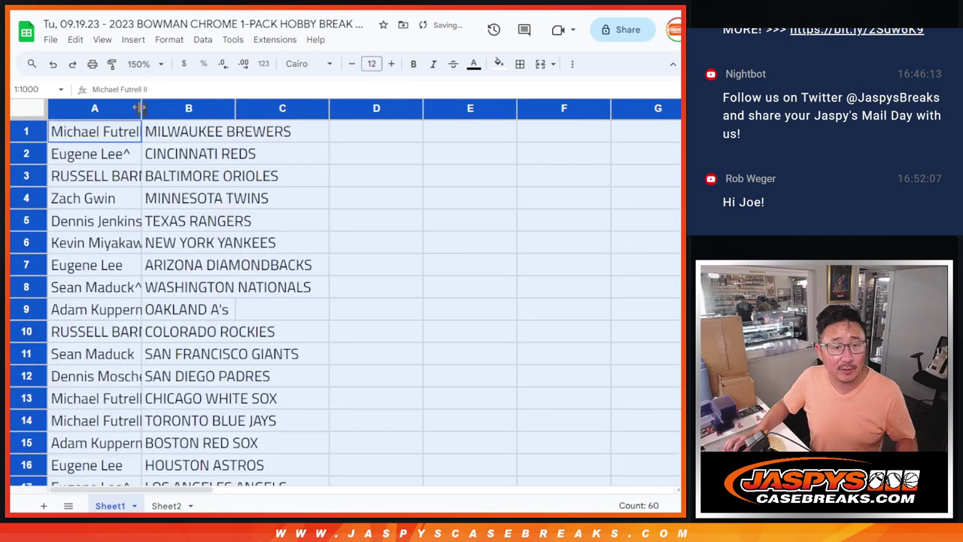
double_click(141, 108)
- Review the name and team pairings by highlighting A1:B15 and A16:B30 in turn
shift+click(207, 449)
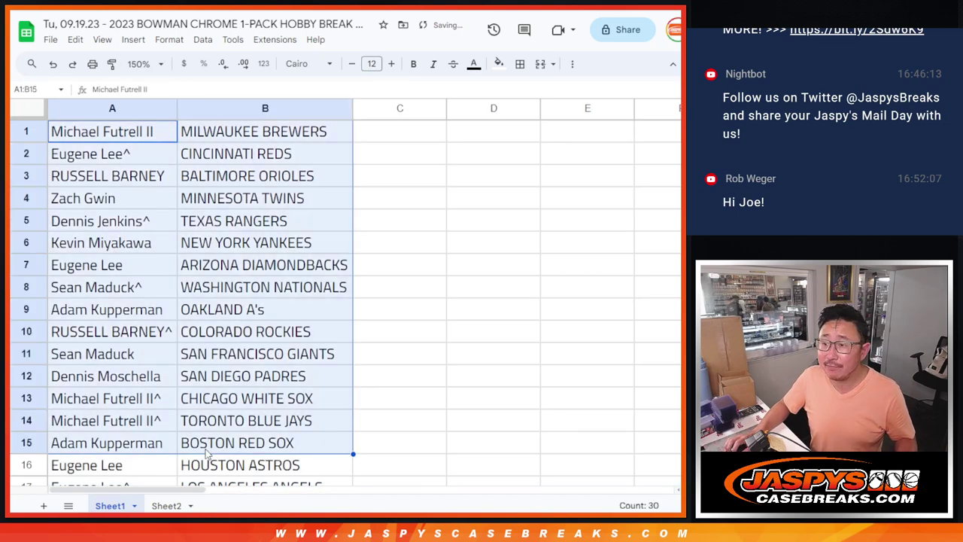
scroll(320, 337, down, 5)
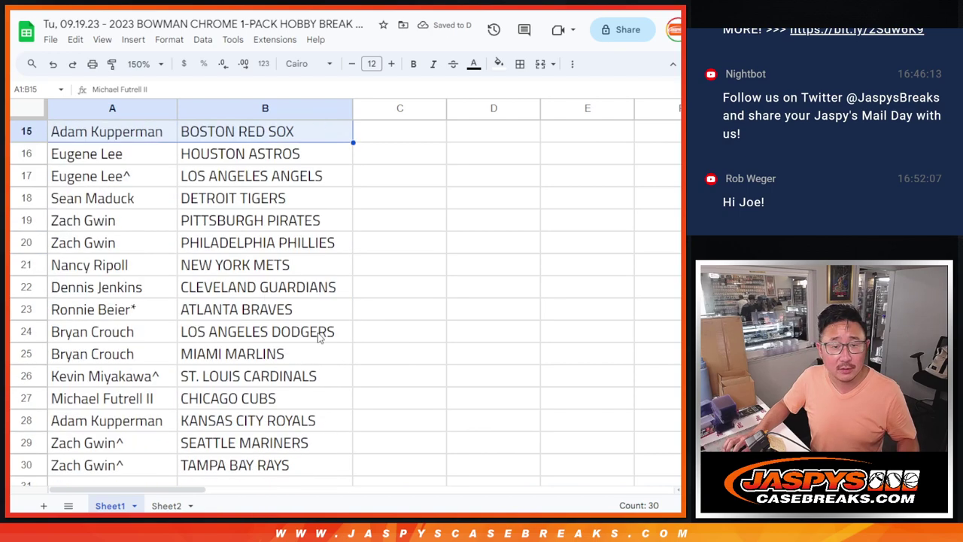
click(140, 158)
shift+click(231, 467)
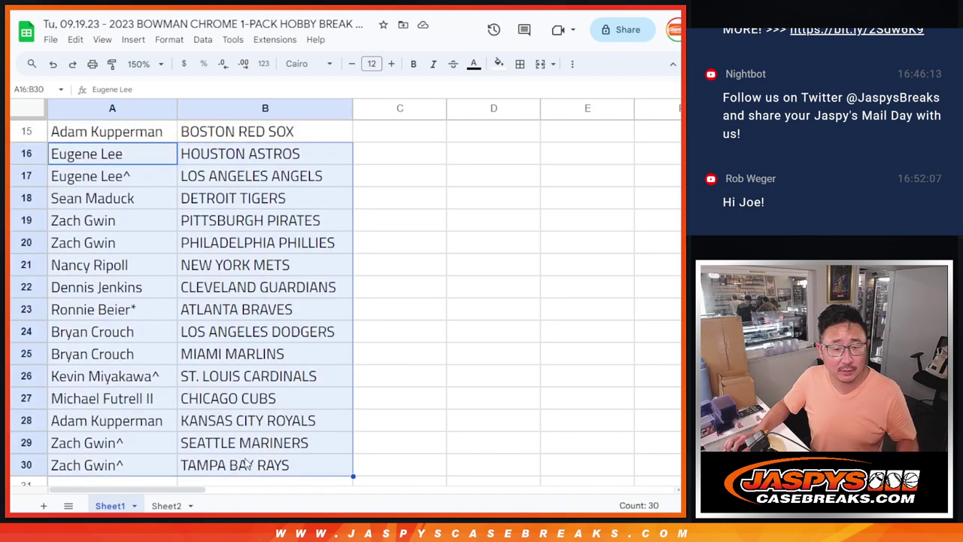
scroll(220, 197, up, 5)
- Reduce the Sheet1 zoom to 85%
click(138, 64)
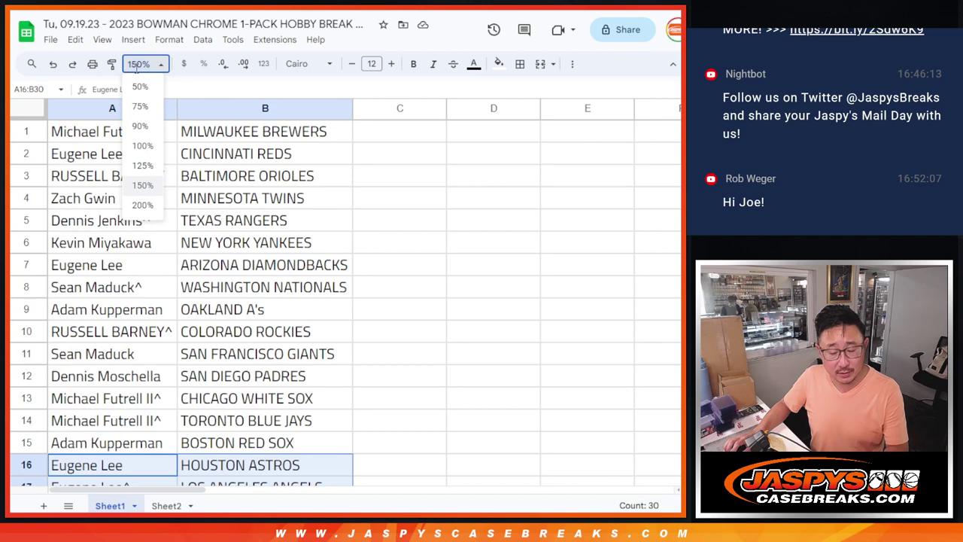
text(90)
key(Return)
click(136, 65)
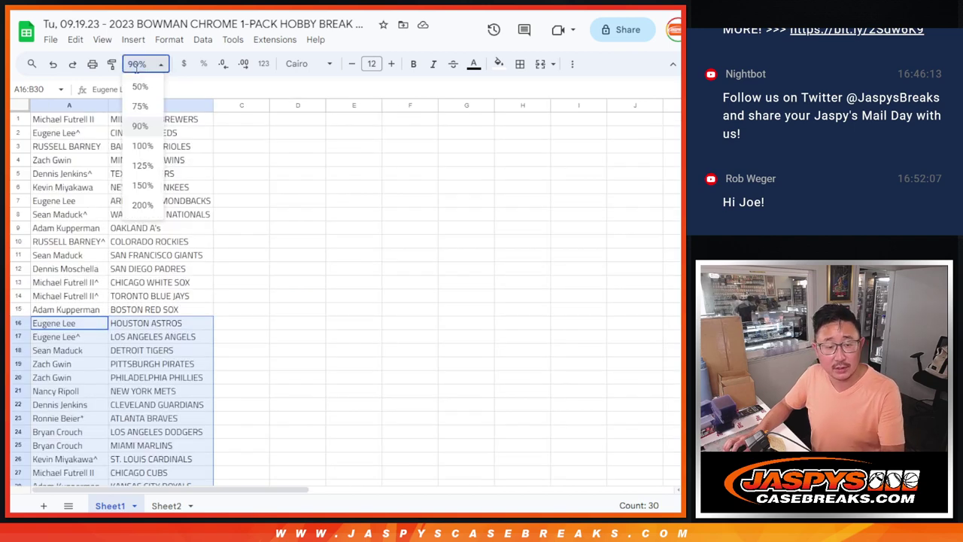
text(85)
key(Return)
- Sort the sheet A to Z by the team names in column B and add all borders to A1:B30
right_click(166, 111)
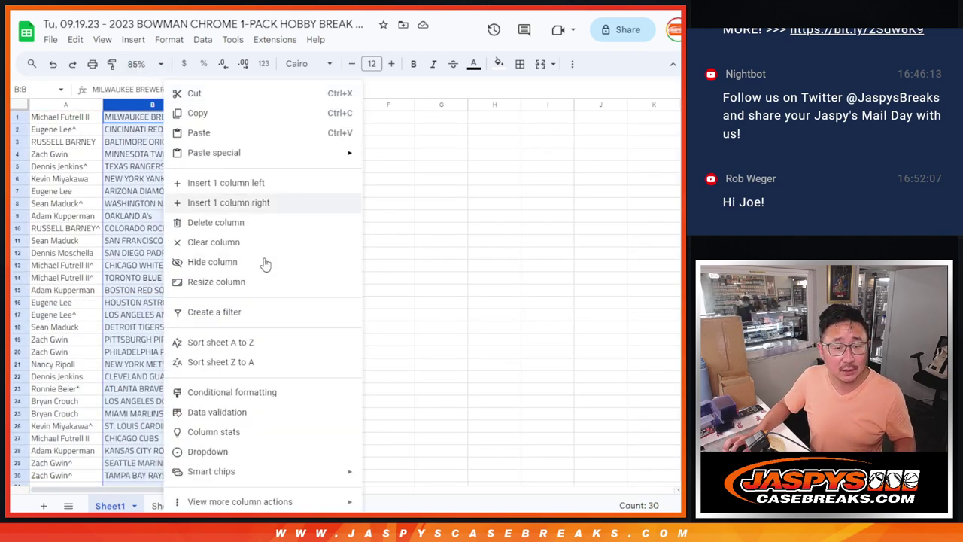
click(248, 344)
click(81, 120)
key(ctrl+a)
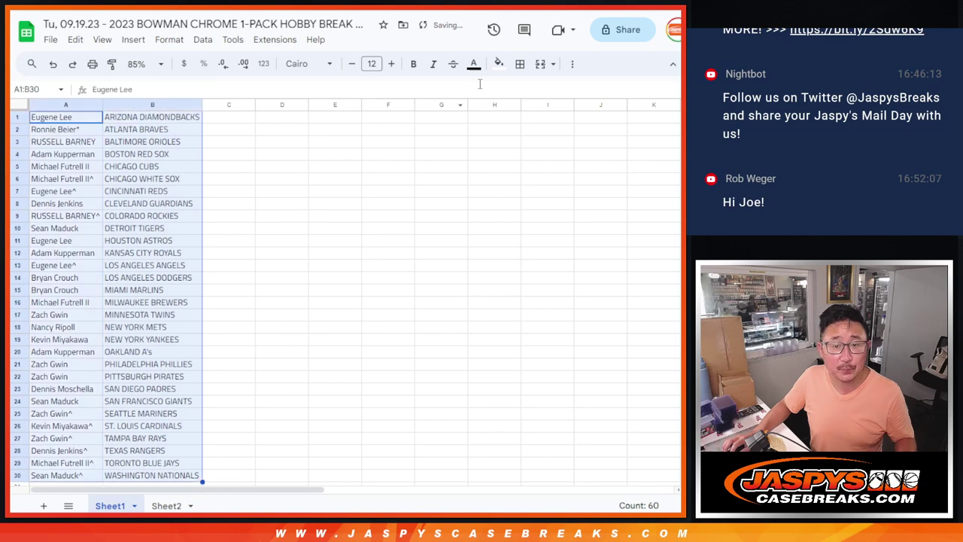
click(519, 65)
click(526, 90)
- Set the sheet to print in portrait with the workbook title in the header, and proceed with printing
click(92, 64)
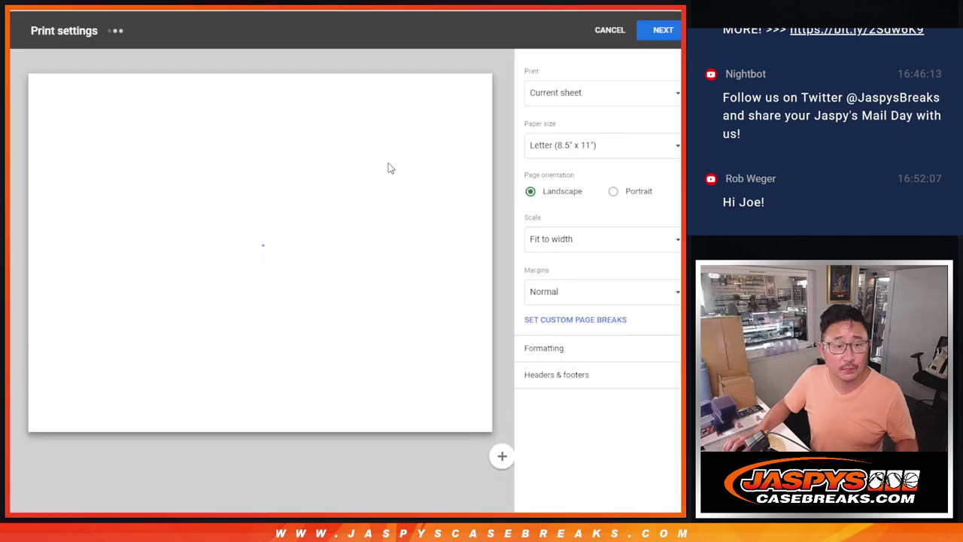
click(609, 191)
click(541, 376)
click(530, 422)
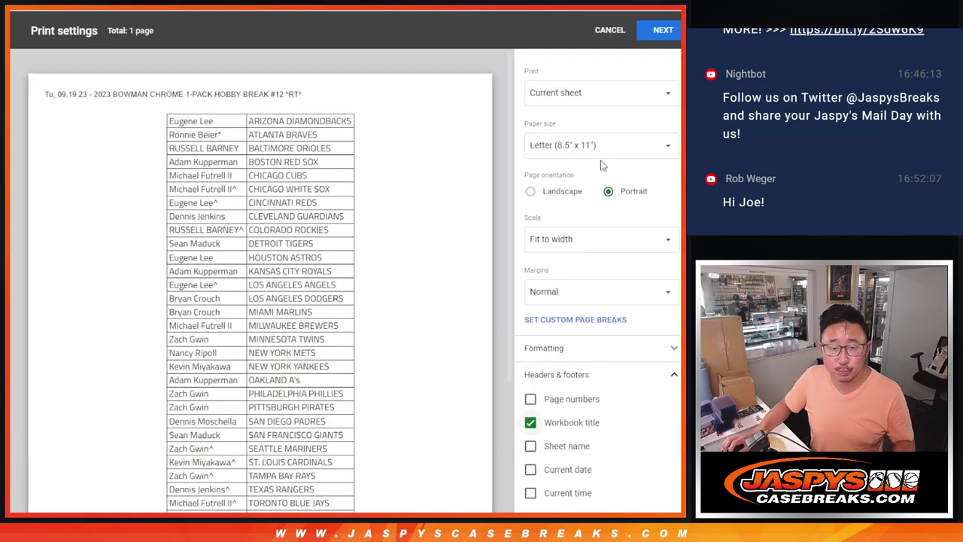
click(647, 40)
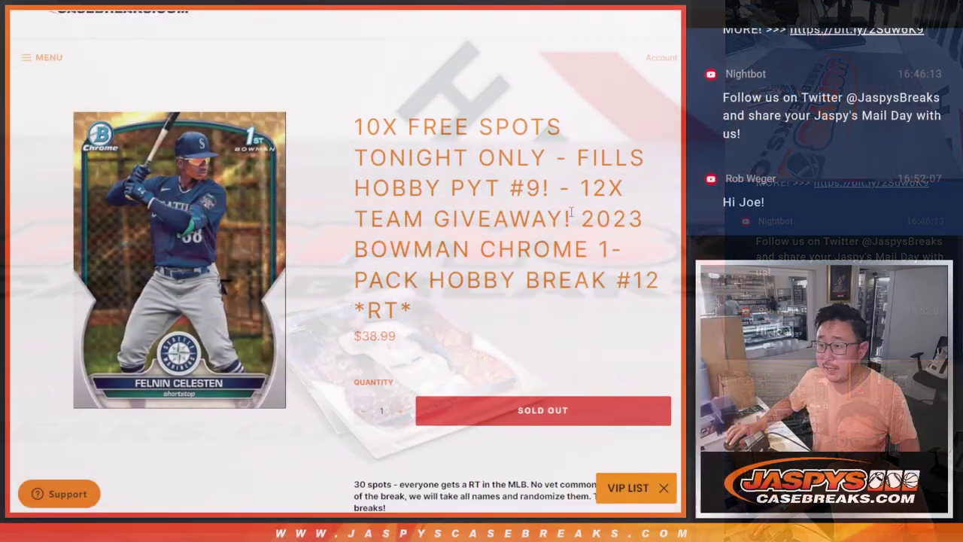
- Copy the twelve giveaway teams, Twins through Nationals, from the break's product page and return to the spreadsheet
scroll(467, 228, down, 5)
scroll(394, 206, down, 1)
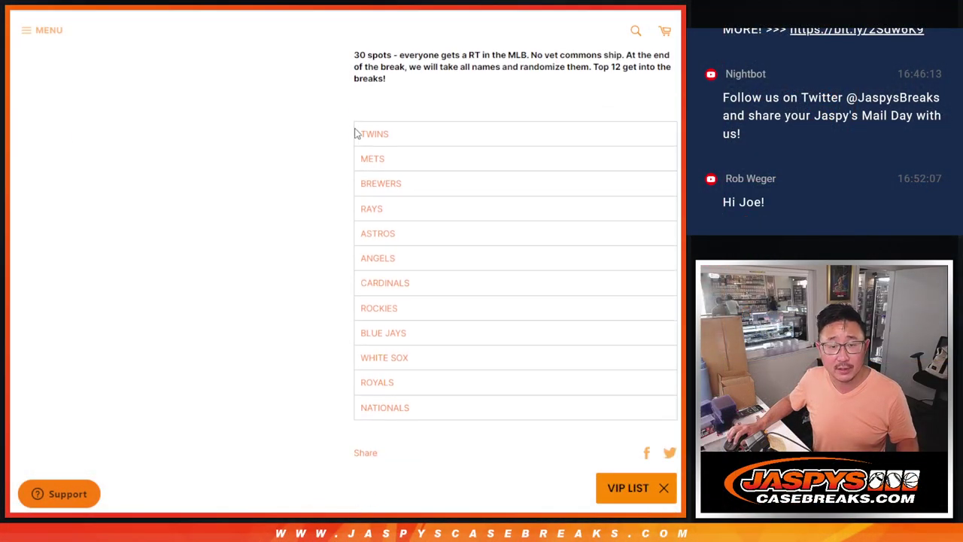
drag(355, 134, 434, 412)
key(ctrl+c)
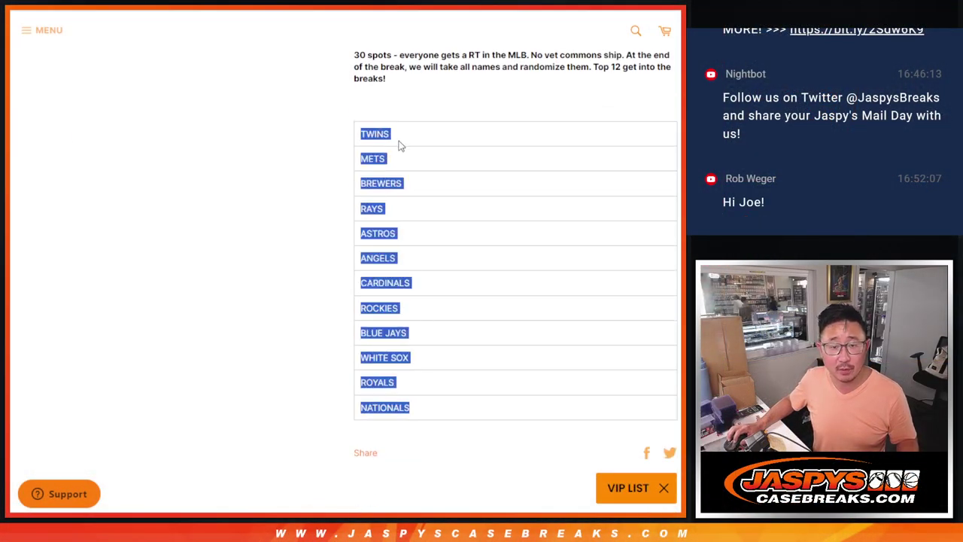
key(ctrl+Tab)
- Move Sheet3 after Sheet2 and paste the twelve giveaway teams into it starting at B1
click(223, 506)
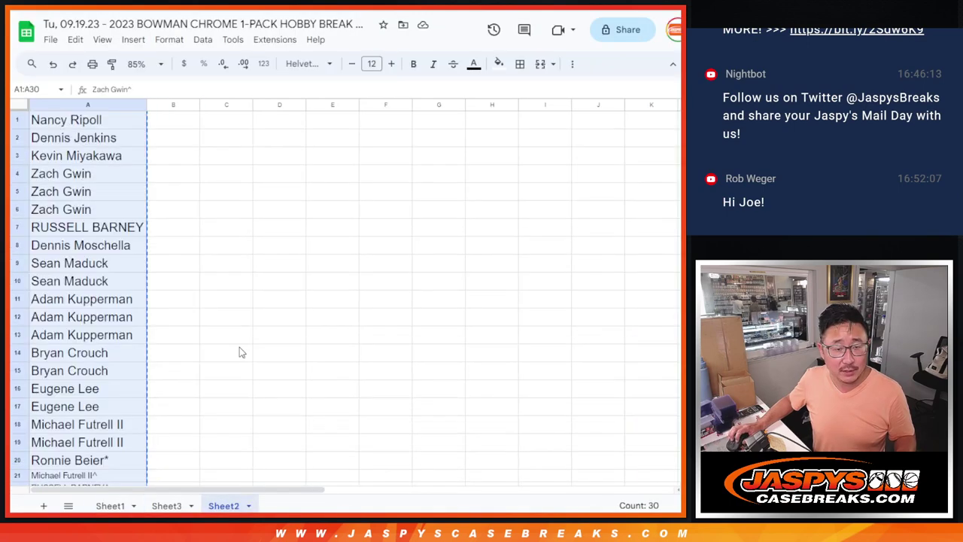
drag(172, 506, 240, 505)
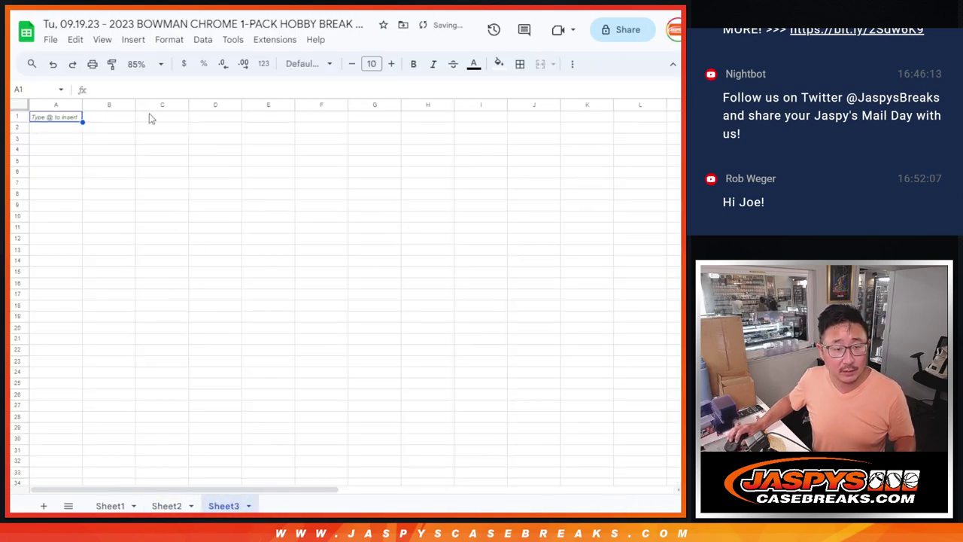
click(117, 117)
key(ctrl+v)
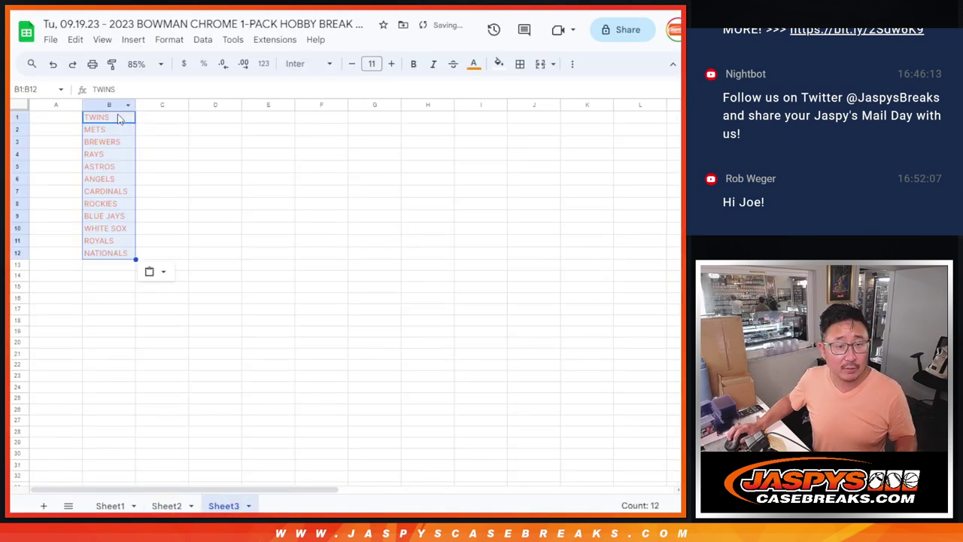
- Format the whole of Sheet3 in the Cairo font at size 18 with black text
click(22, 103)
click(309, 64)
click(312, 188)
click(372, 64)
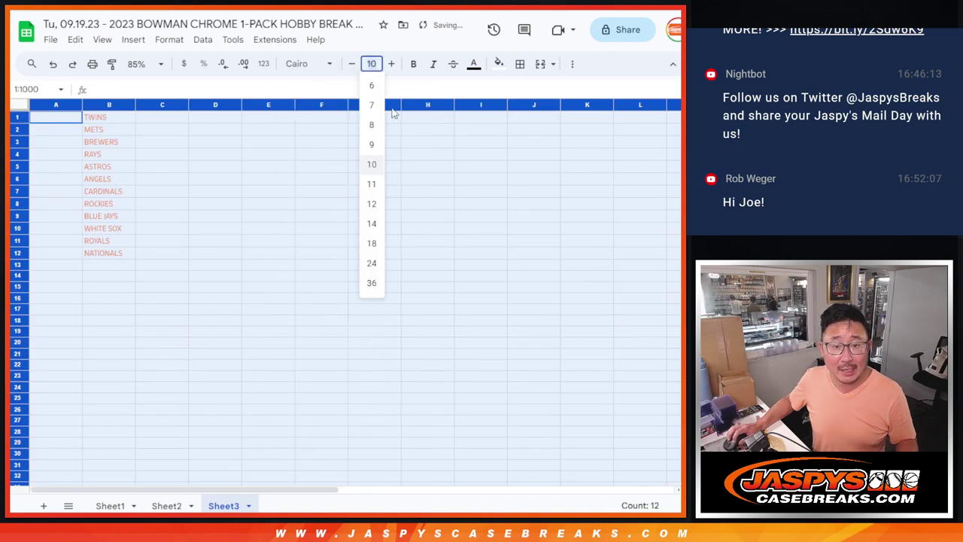
click(375, 242)
click(473, 64)
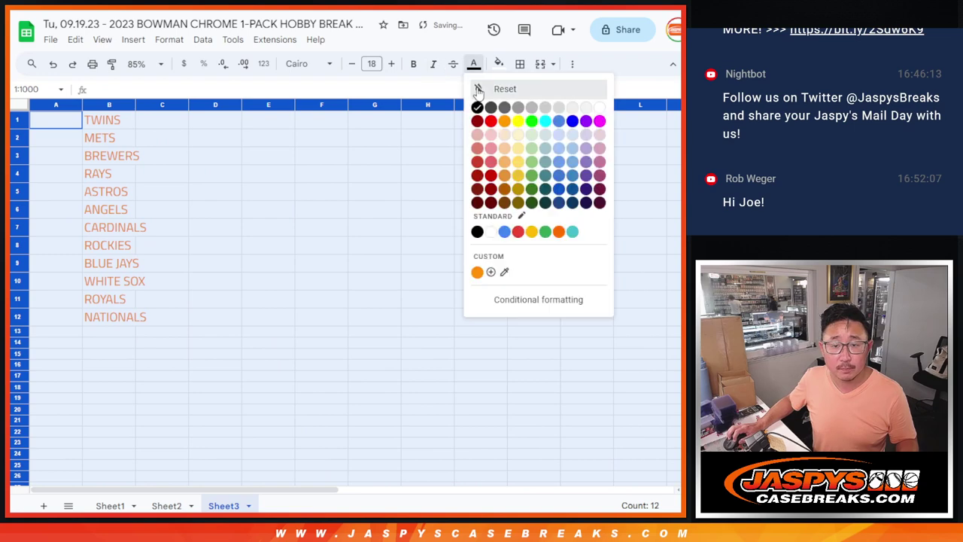
click(475, 104)
click(66, 122)
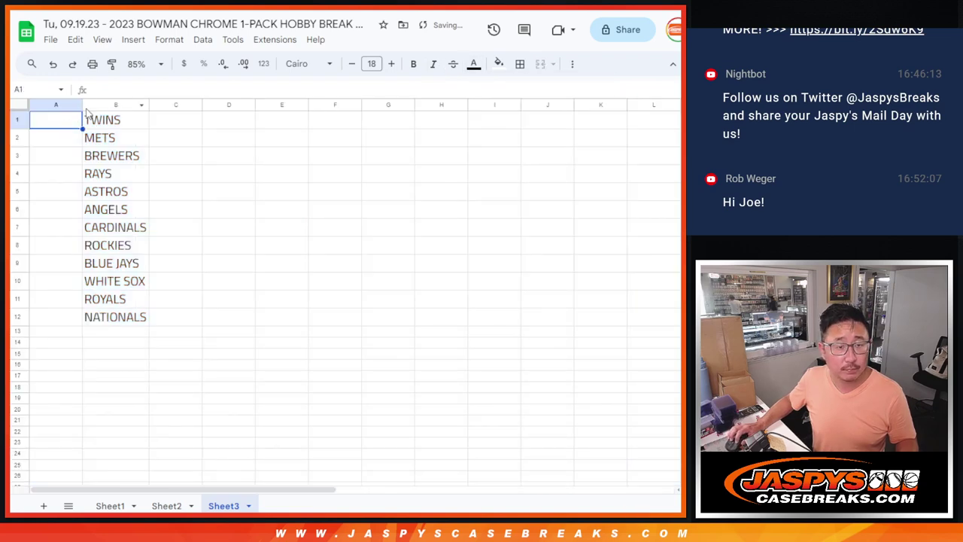
- Widen the empty column A on Sheet3 and set the zoom to 150%
drag(83, 105, 112, 105)
click(143, 64)
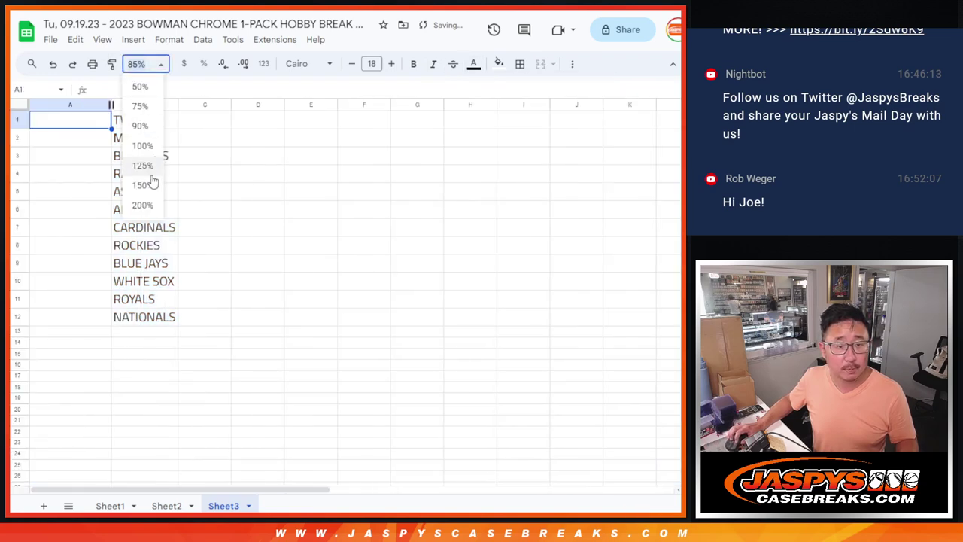
click(144, 186)
- Copy the thirty customer names in A1:A30 on Sheet1
click(119, 504)
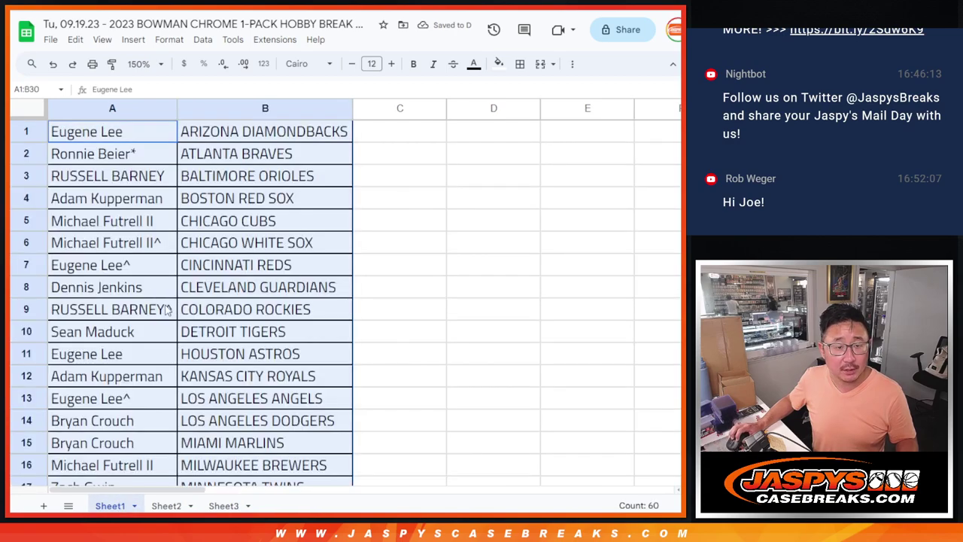
click(130, 138)
scroll(156, 170, down, 6)
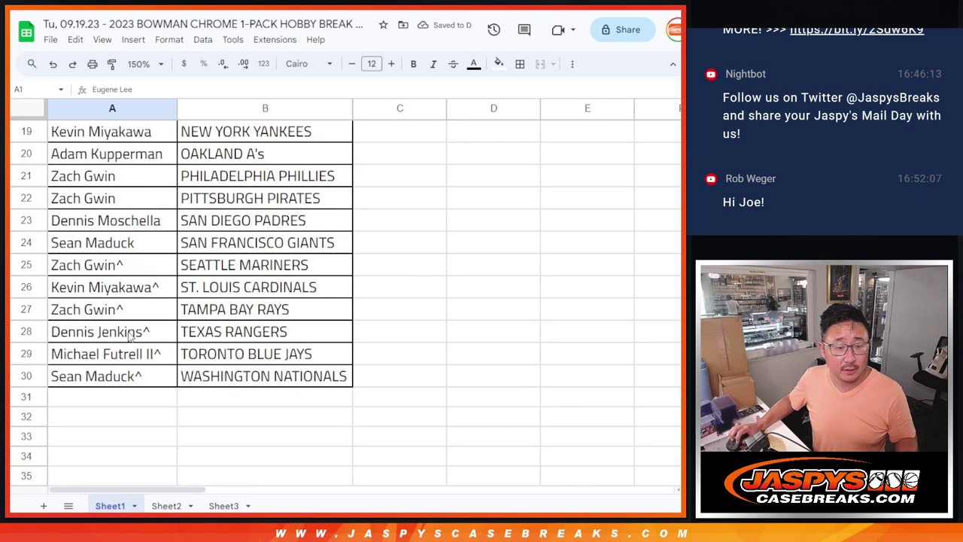
shift+click(98, 376)
scroll(171, 355, up, 6)
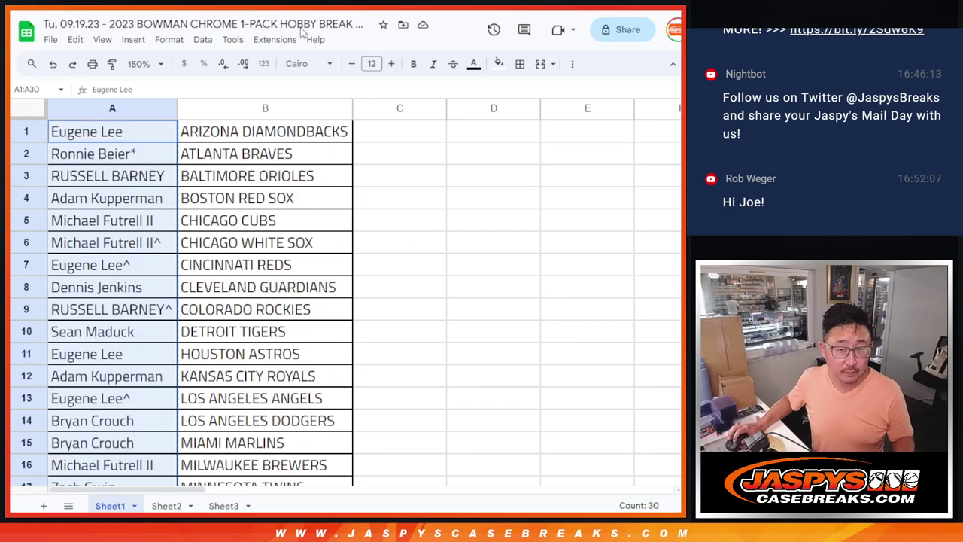
- Paste the thirty copied customer names into the empty RANDOM.ORG List Randomizer form
key(ctrl+Tab)
key(ctrl+Tab)
click(294, 403)
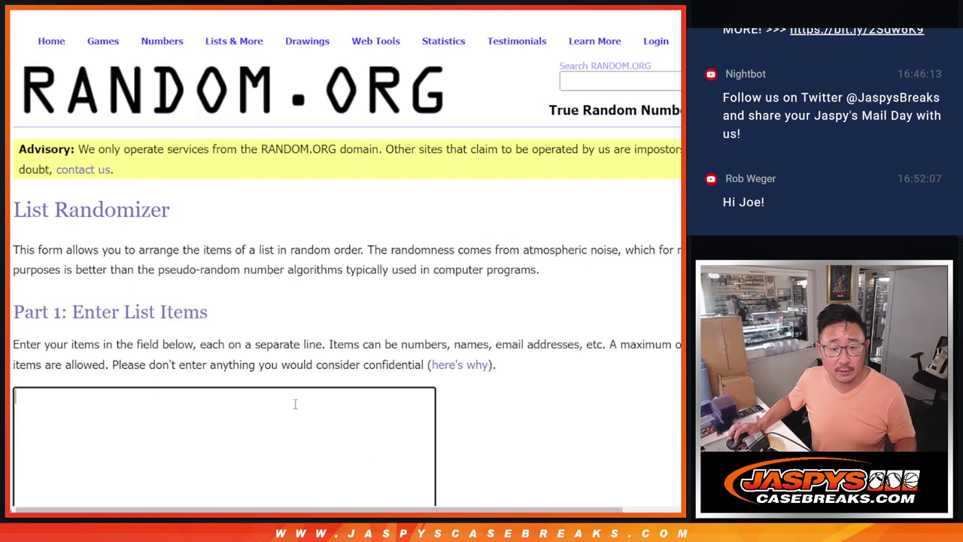
key(ctrl+v)
scroll(473, 301, down, 3)
drag(429, 250, 441, 173)
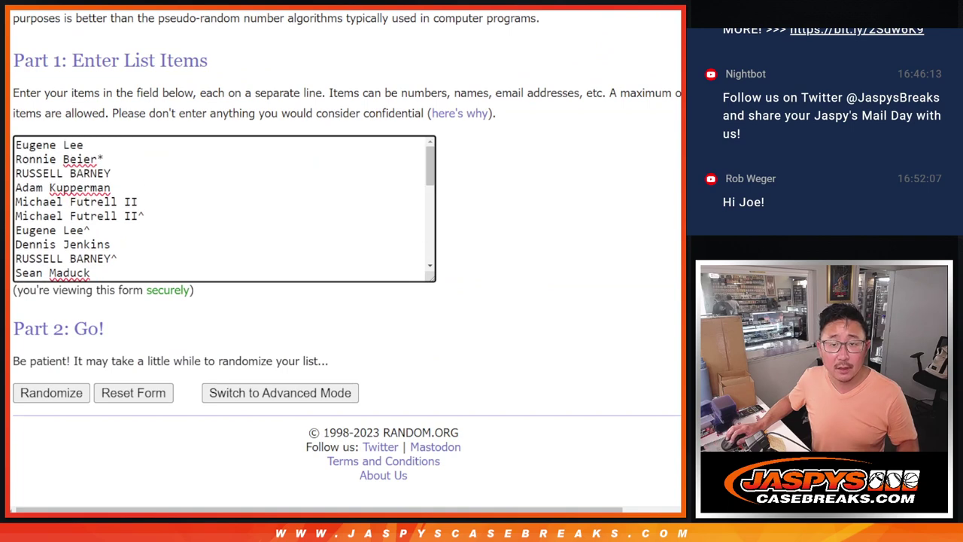
- Switch to the RANDOM.ORG Dice Roller and roll 2 virtual dice
key(ctrl+shift+Tab)
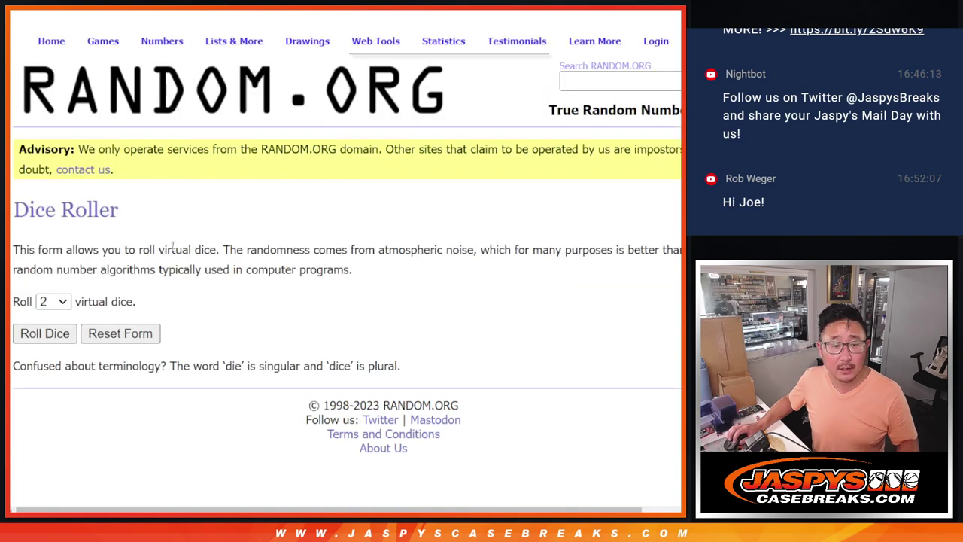
click(44, 334)
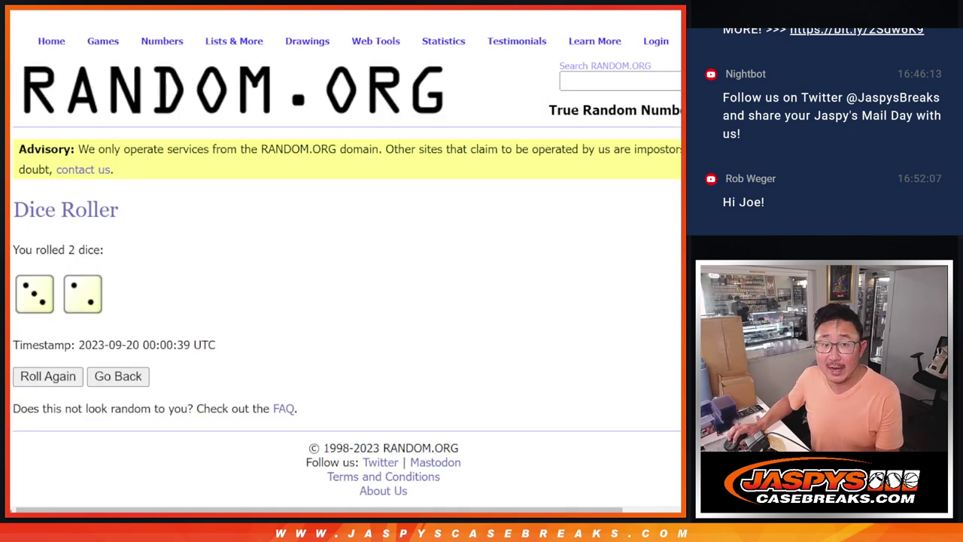
- Return to Sheet3 of the break spreadsheet and set the zoom to 125% so all twelve team rows fit
click(308, 12)
click(222, 505)
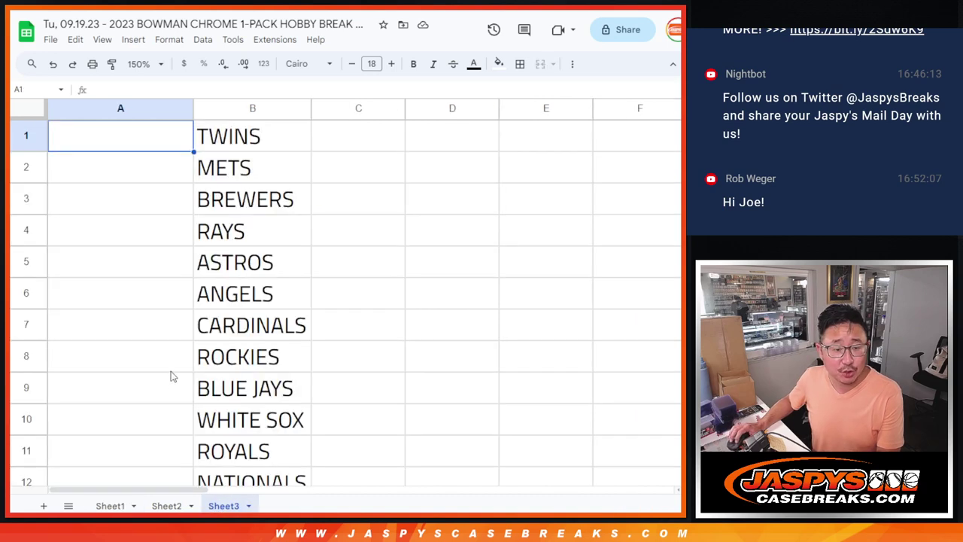
scroll(170, 376, down, 2)
click(20, 359)
click(143, 64)
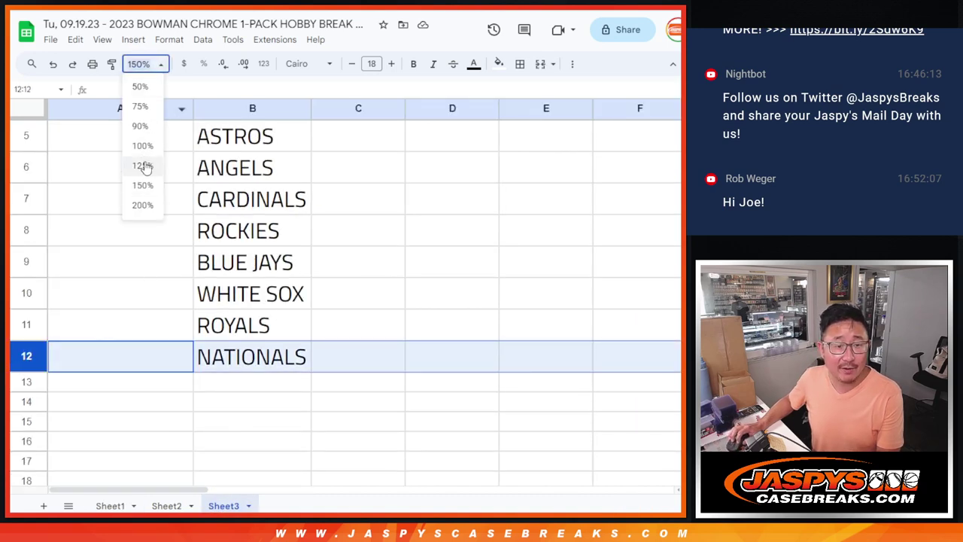
click(143, 166)
click(321, 193)
scroll(359, 195, up, 2)
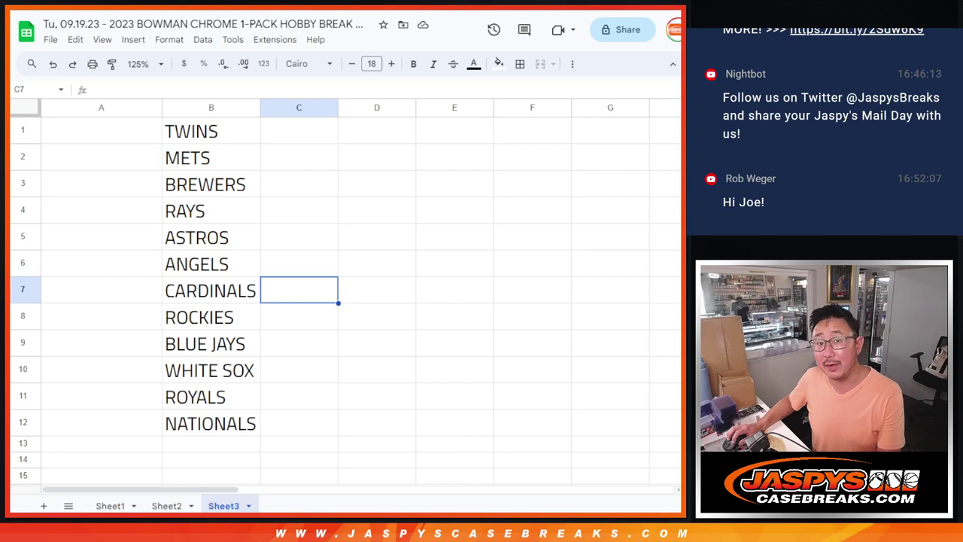
- Randomize the thirty customer names five times in the RANDOM.ORG List Randomizer
key(ctrl+Tab)
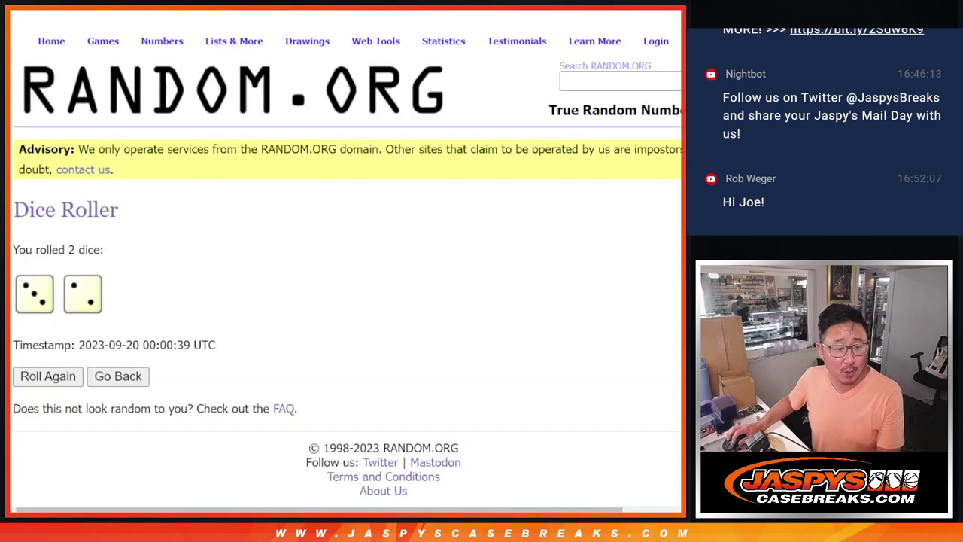
key(ctrl+Tab)
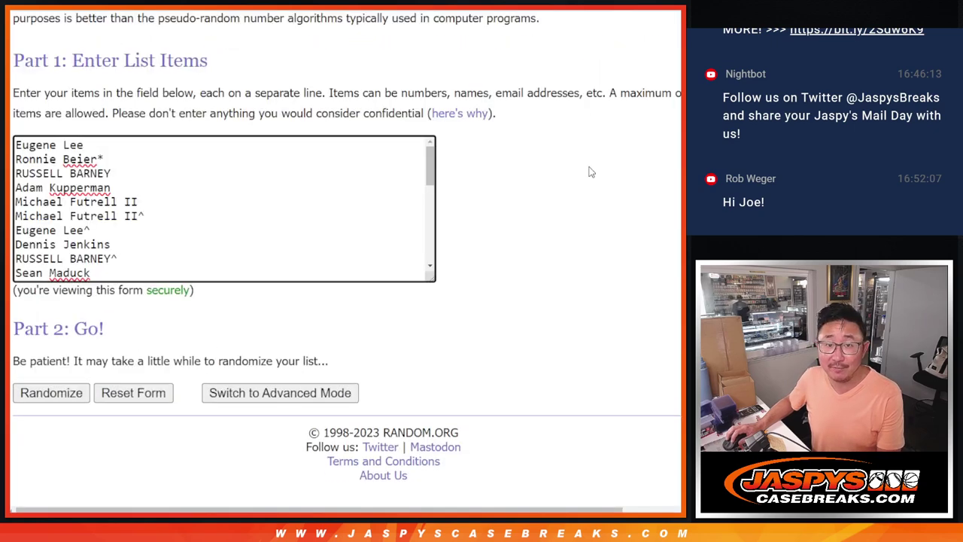
click(37, 397)
scroll(36, 399, down, 5)
click(35, 397)
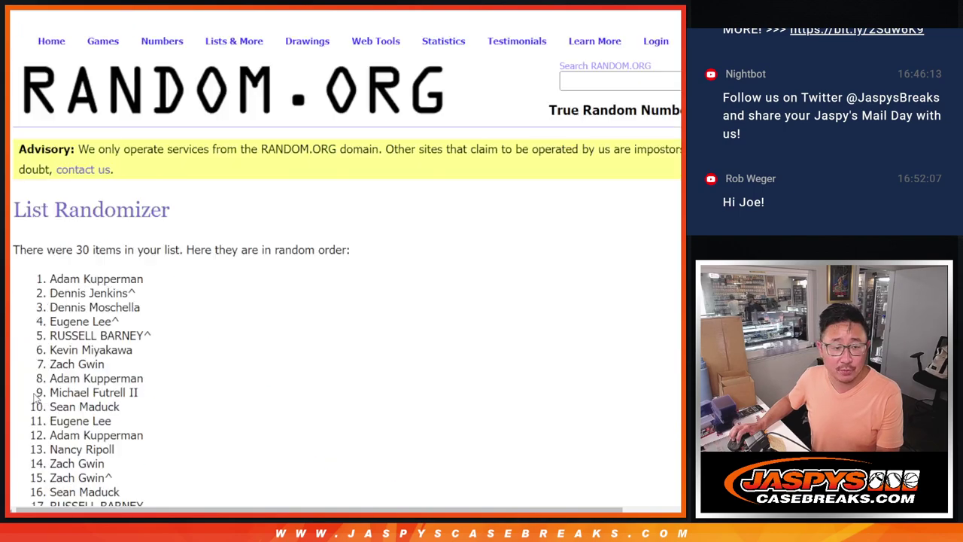
scroll(35, 399, down, 5)
click(35, 396)
click(35, 397)
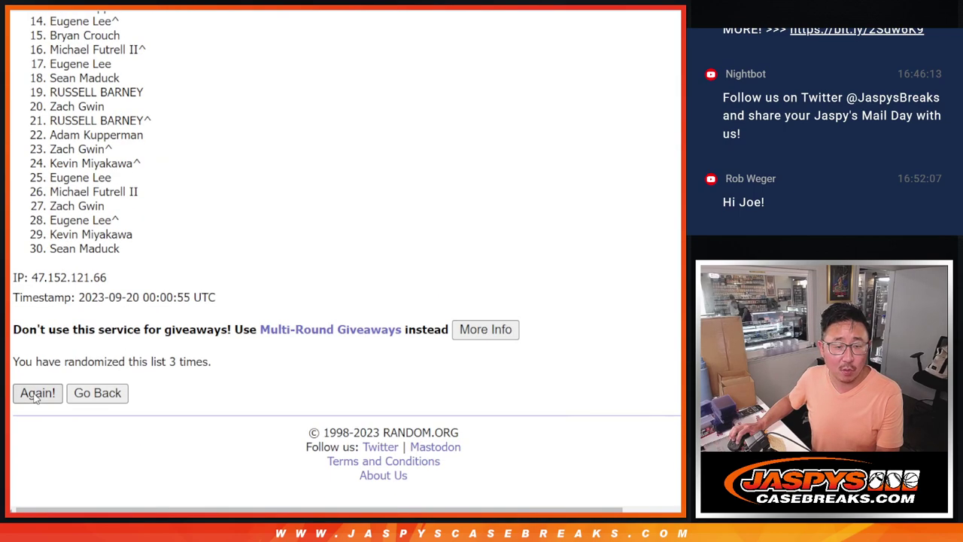
click(36, 397)
scroll(456, 228, down, 5)
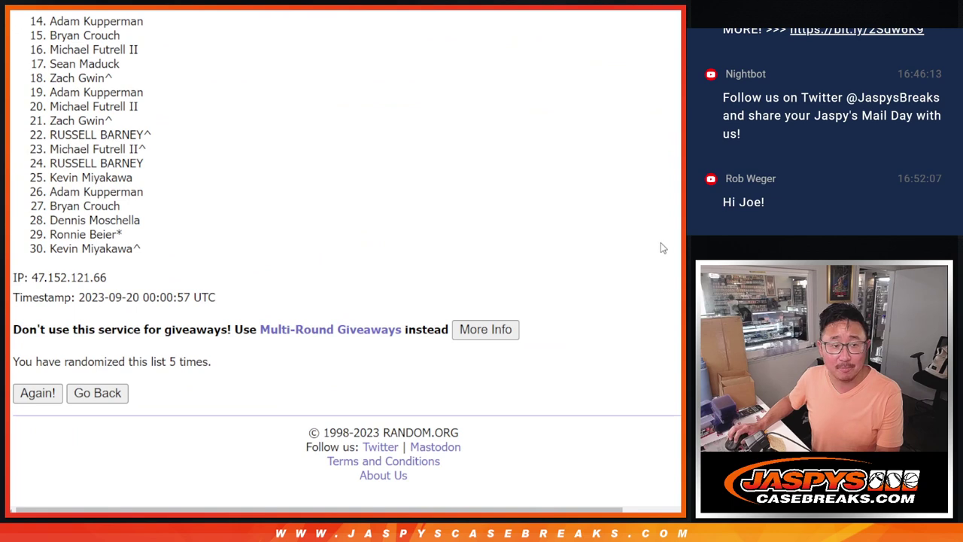
- Copy the first twelve names of the randomized list and paste them into Sheet3 from cell A1, beside the teams
scroll(345, 260, up, 1)
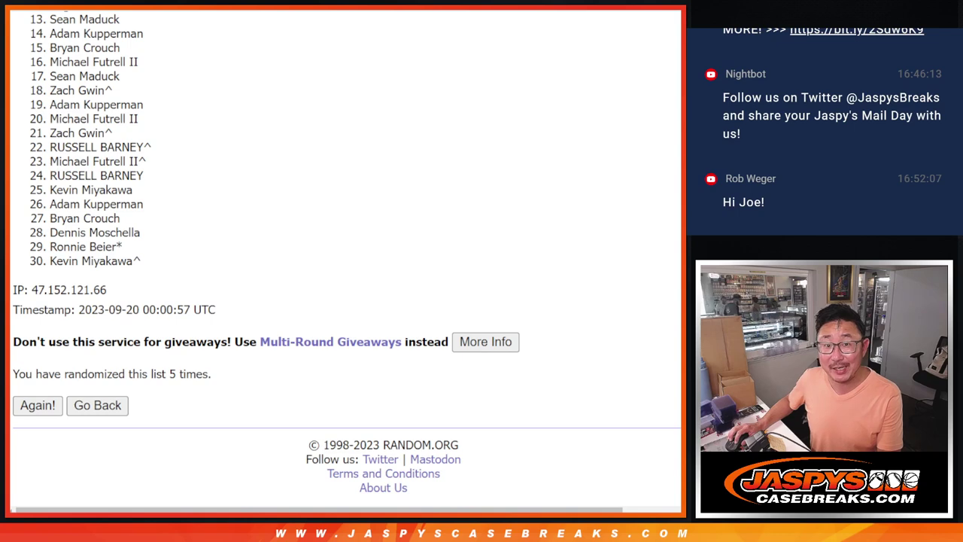
scroll(346, 256, up, 1)
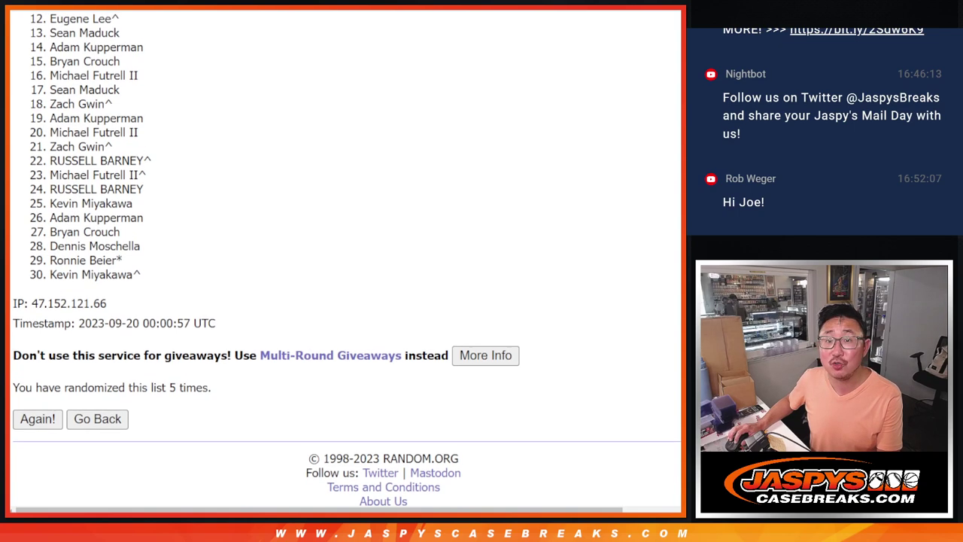
scroll(346, 256, up, 4)
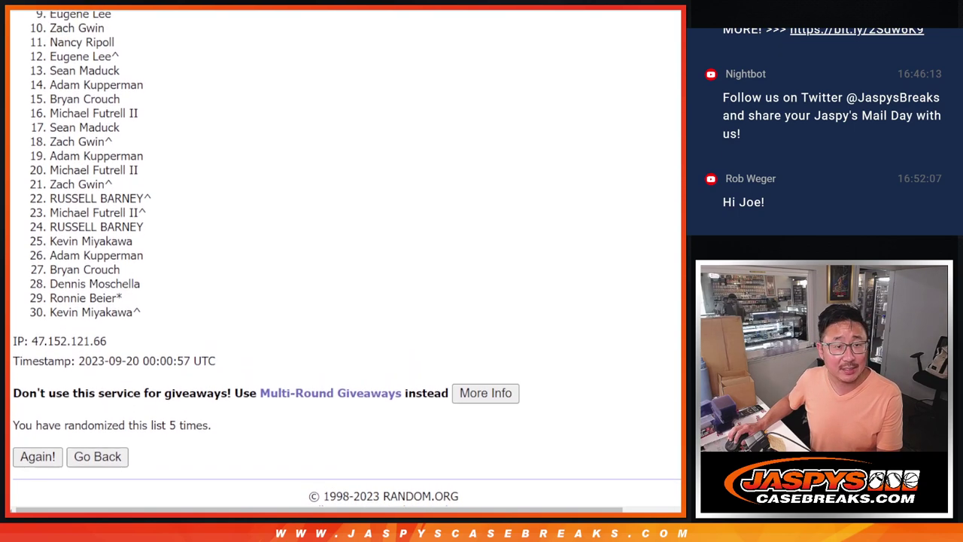
scroll(346, 256, up, 4)
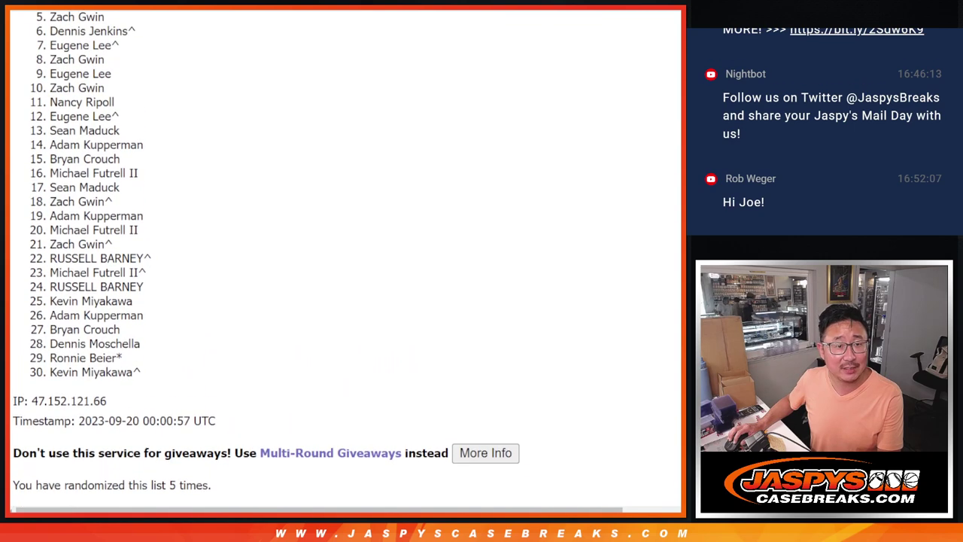
scroll(528, 143, up, 4)
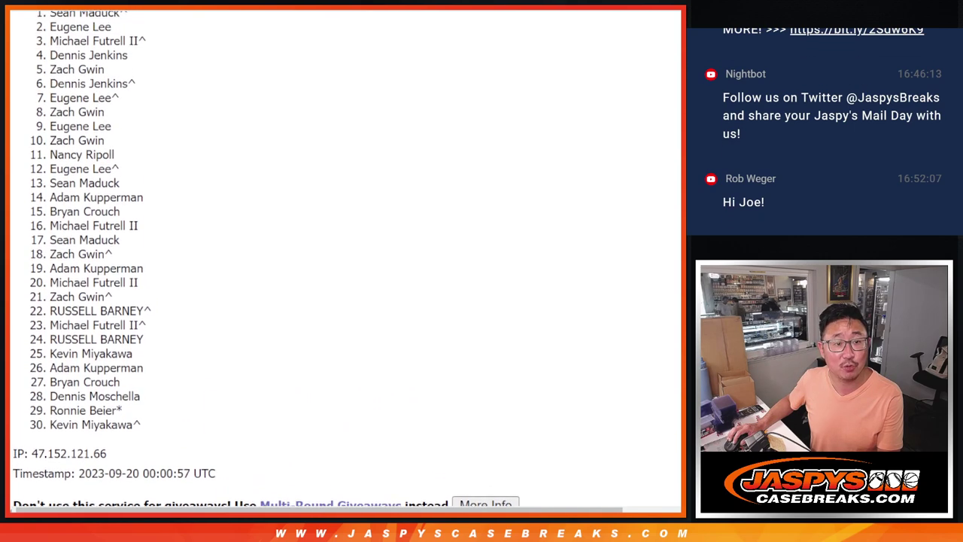
drag(47, 30, 147, 190)
scroll(234, 235, down, 2)
scroll(318, 173, up, 2)
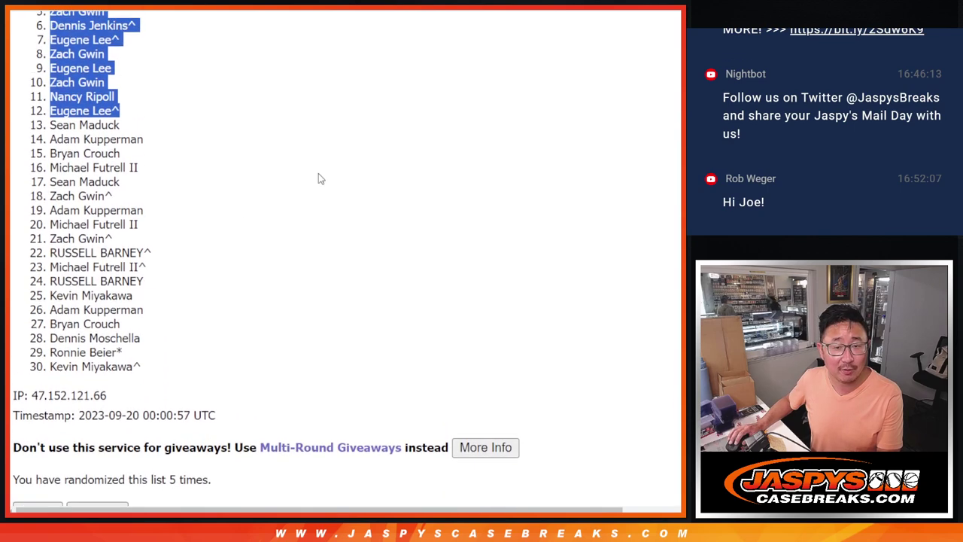
scroll(369, 118, up, 1)
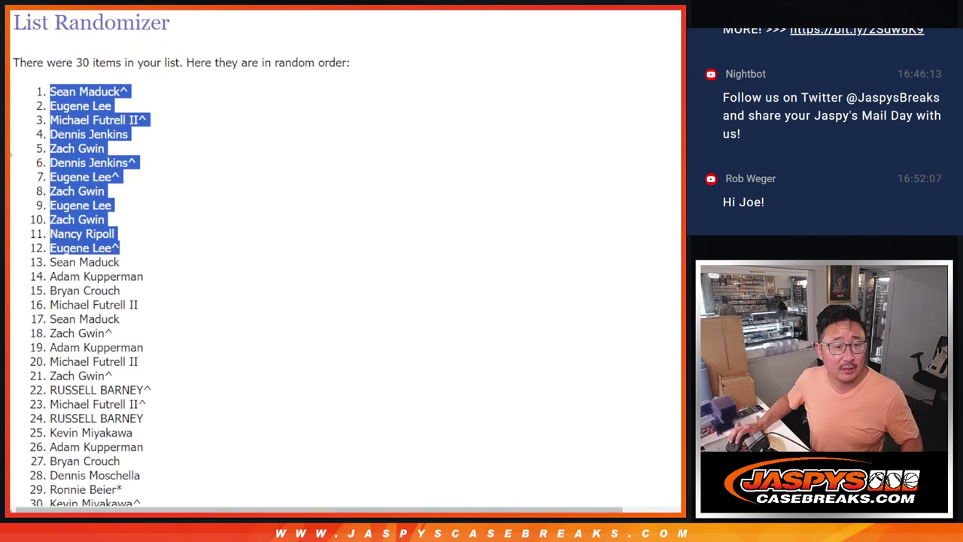
key(ctrl+c)
key(alt+Tab)
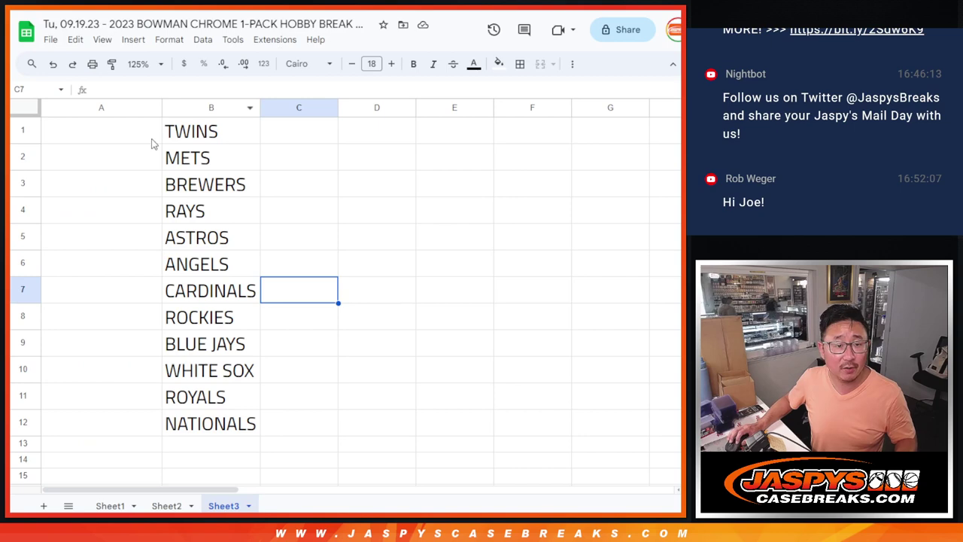
click(136, 126)
key(ctrl+v)
- Set the font size of the names in A1:A12 to 18 and fit column A's width to them
click(391, 64)
click(391, 64)
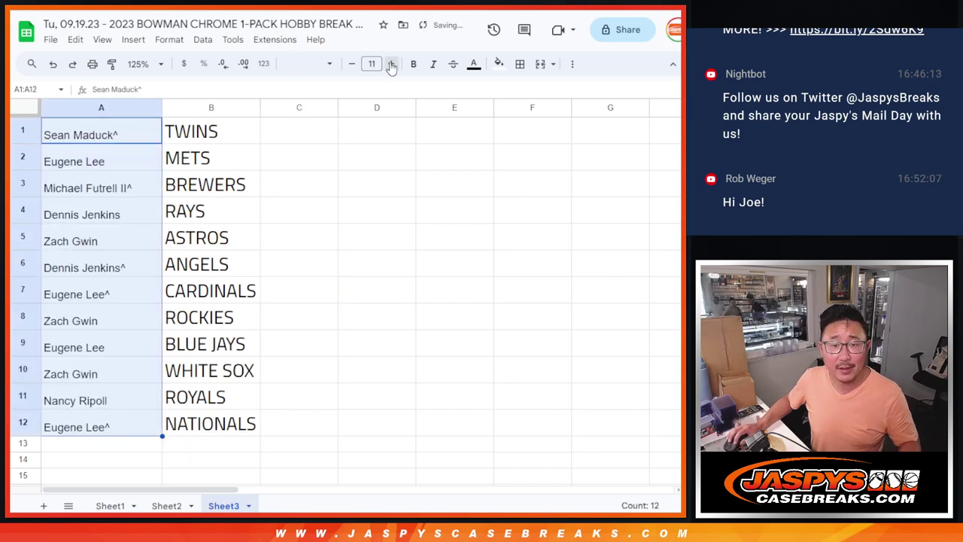
click(391, 64)
click(392, 64)
click(391, 64)
click(391, 64)
click(391, 64)
click(391, 64)
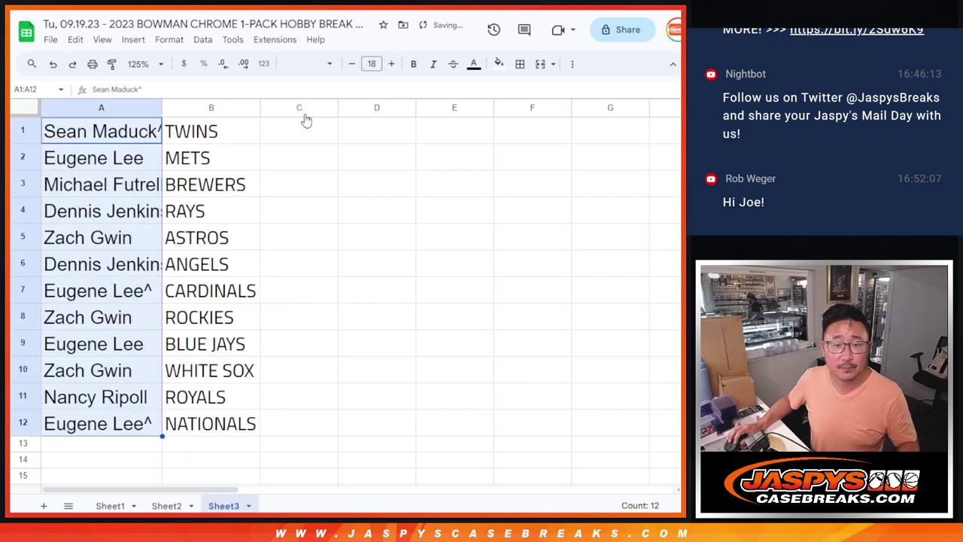
double_click(162, 107)
- Go through rows 1 to 12 one at a time, reading out each customer with the giveaway team
click(25, 135)
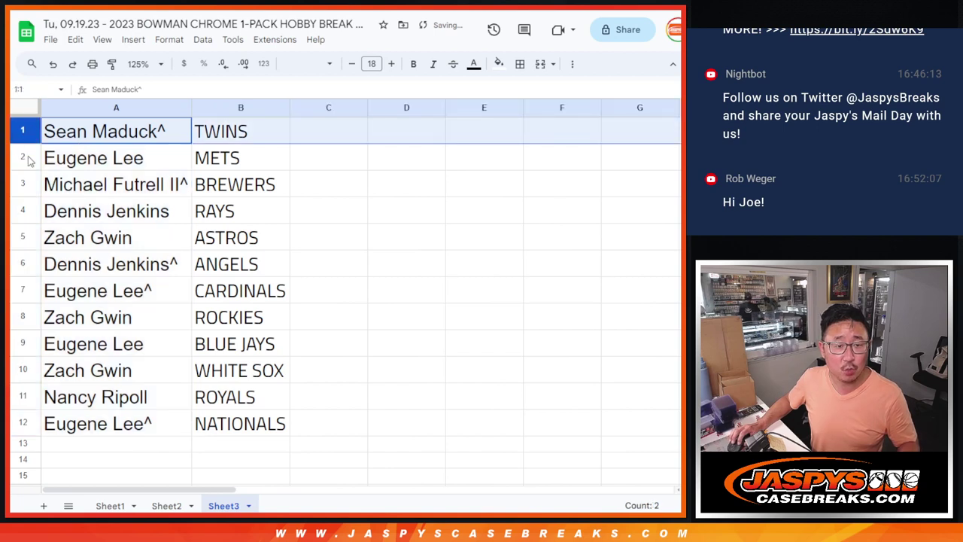
click(27, 160)
click(27, 185)
click(27, 211)
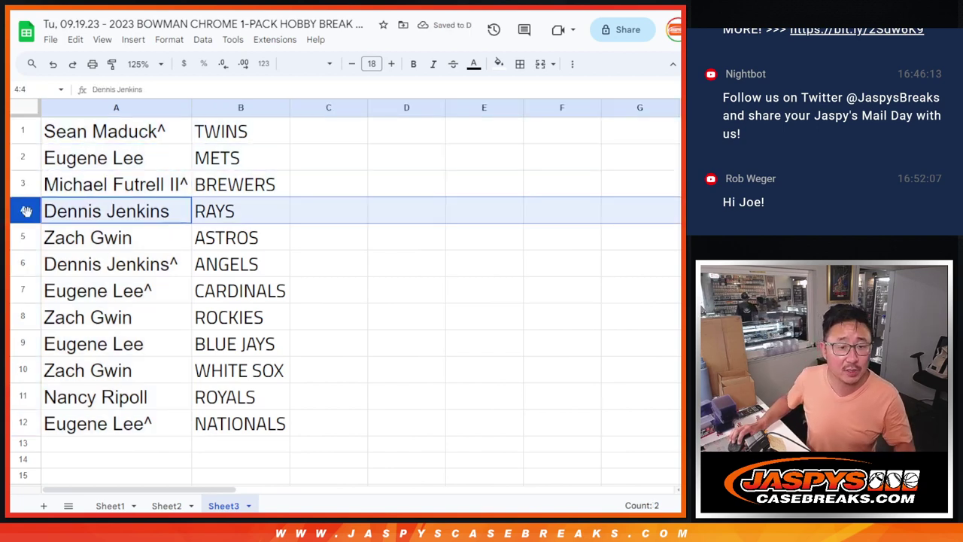
click(28, 237)
click(27, 263)
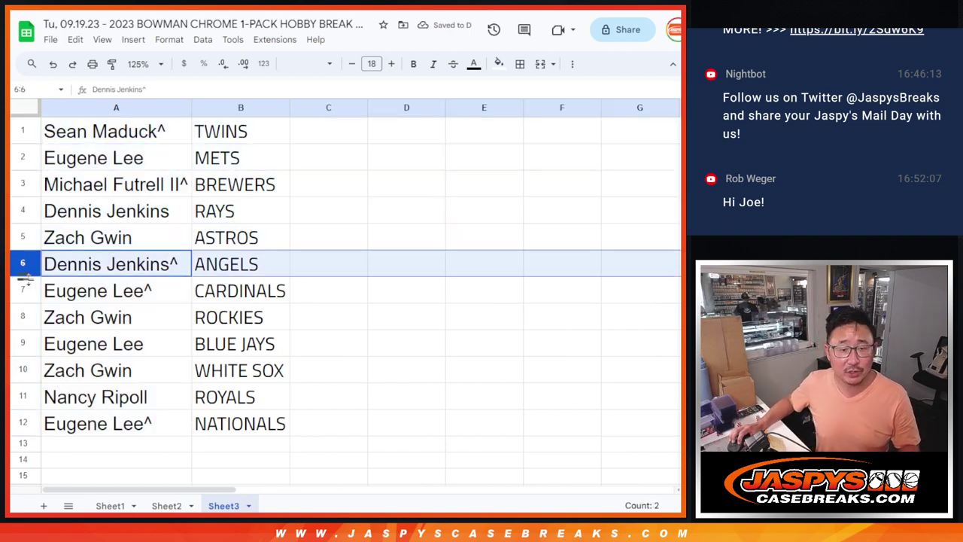
click(24, 290)
click(21, 314)
click(21, 344)
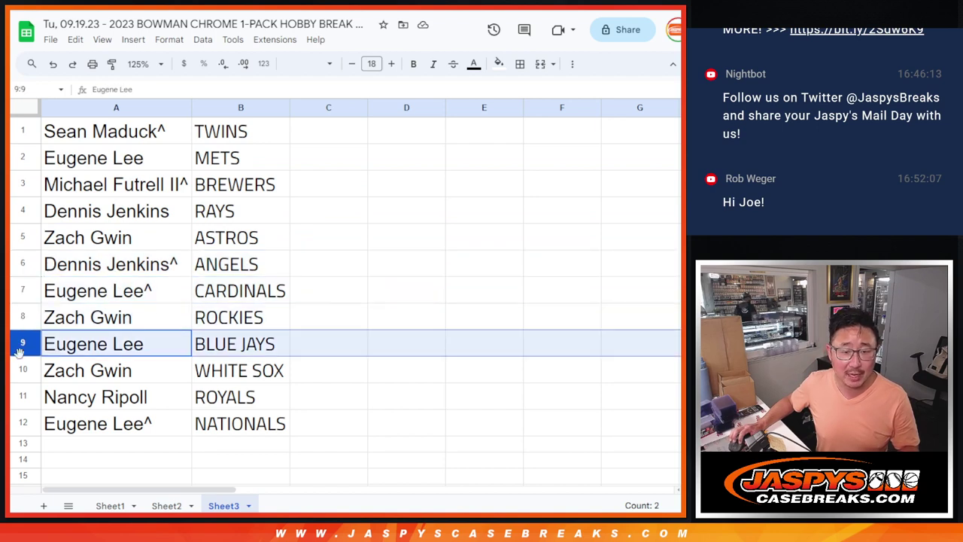
click(23, 370)
click(25, 396)
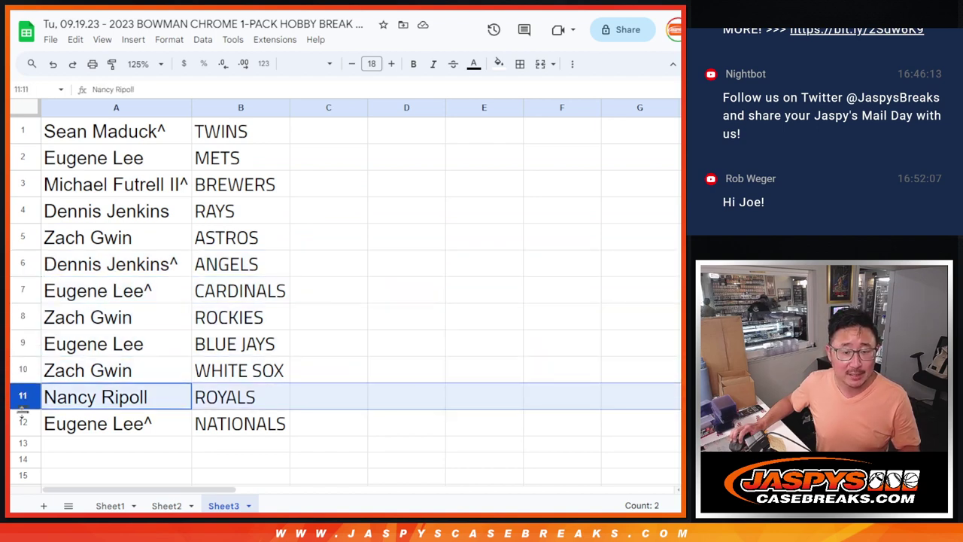
click(22, 422)
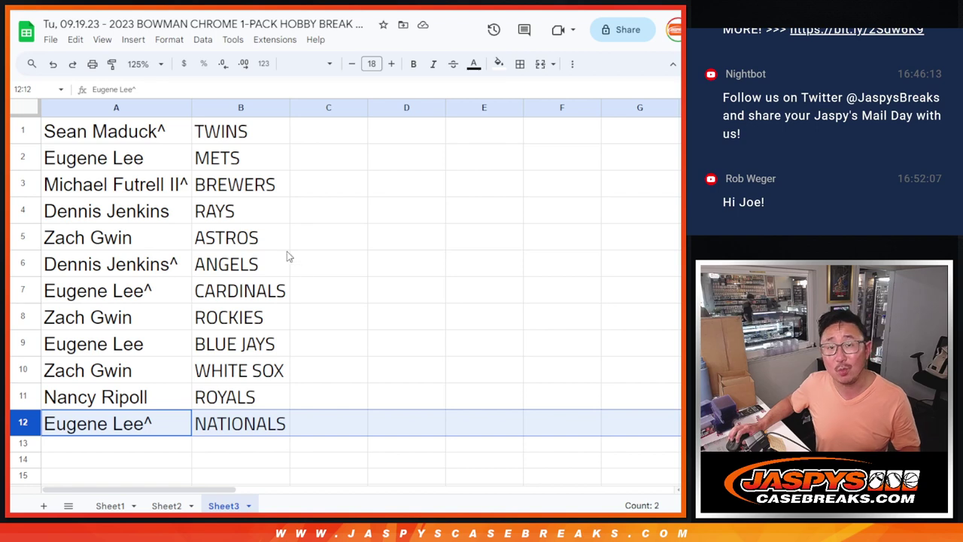
click(153, 134)
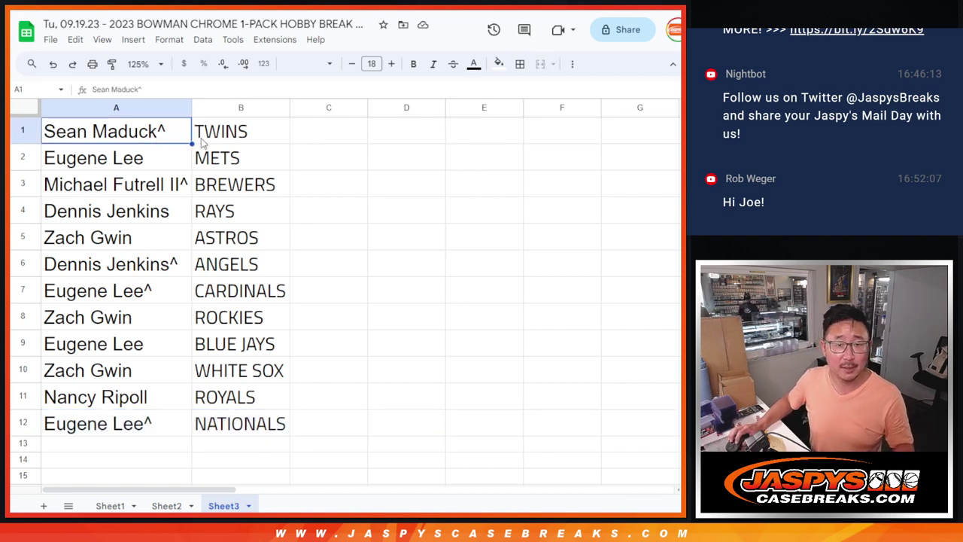